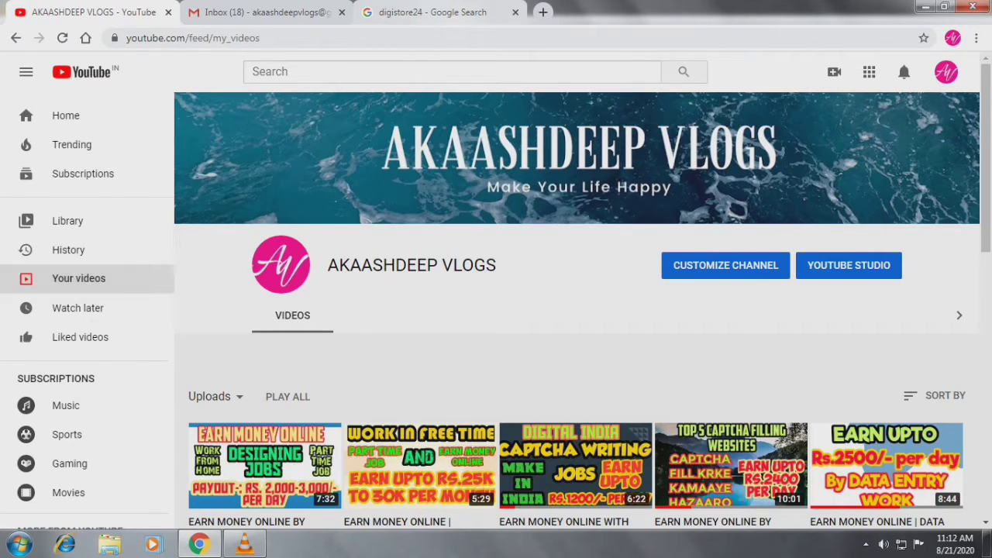
Step: Switch to the 'digistore24 - Google Search' results tab in Chrome
click(433, 11)
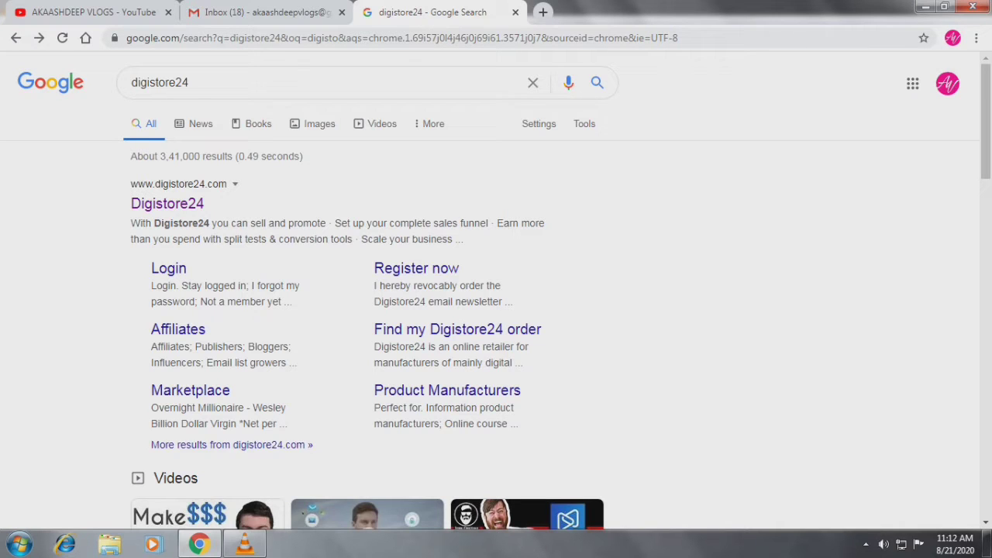
Step: Open the Digistore24 homepage from the results, browse it, and go to free registration
click(168, 204)
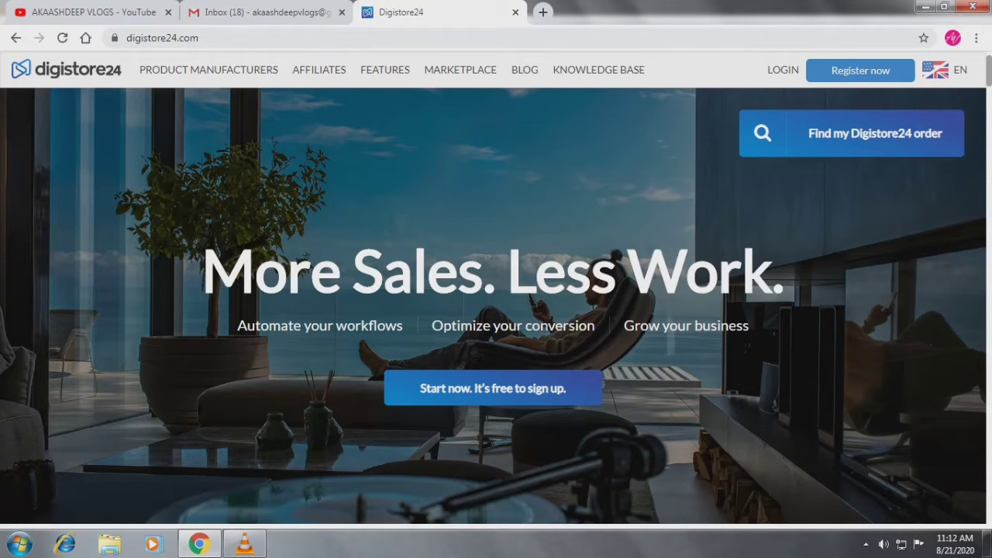
scroll(493, 239, down, 2)
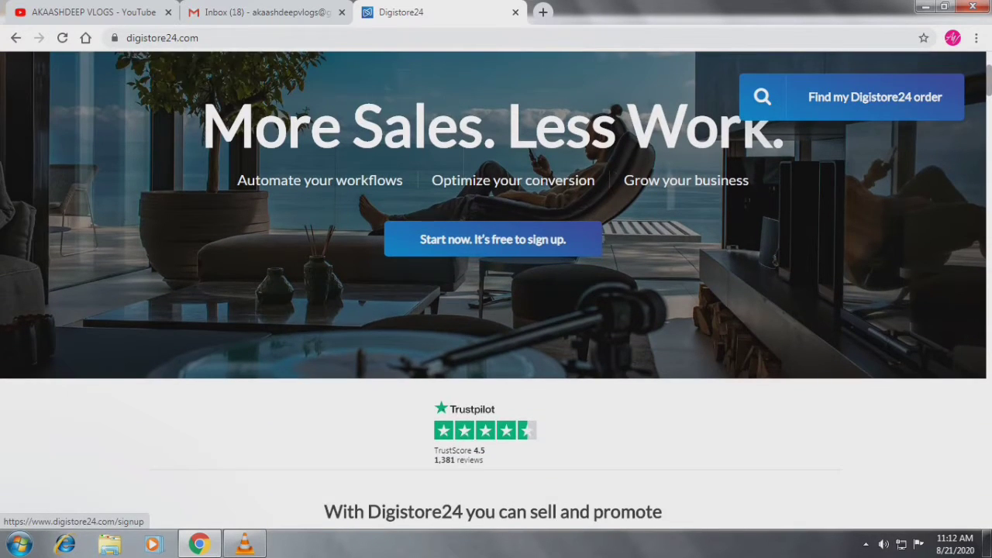
scroll(493, 239, down, 4)
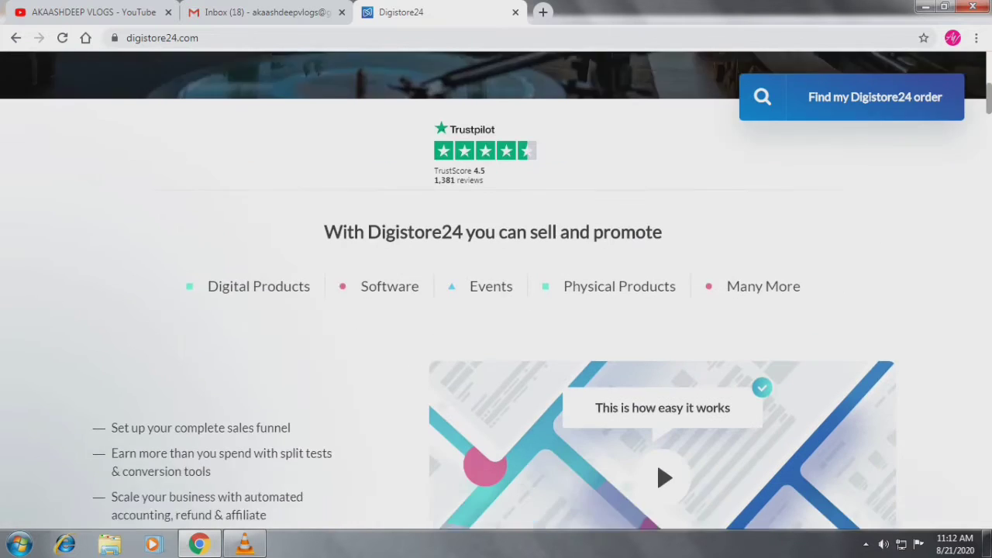
scroll(428, 221, down, 3)
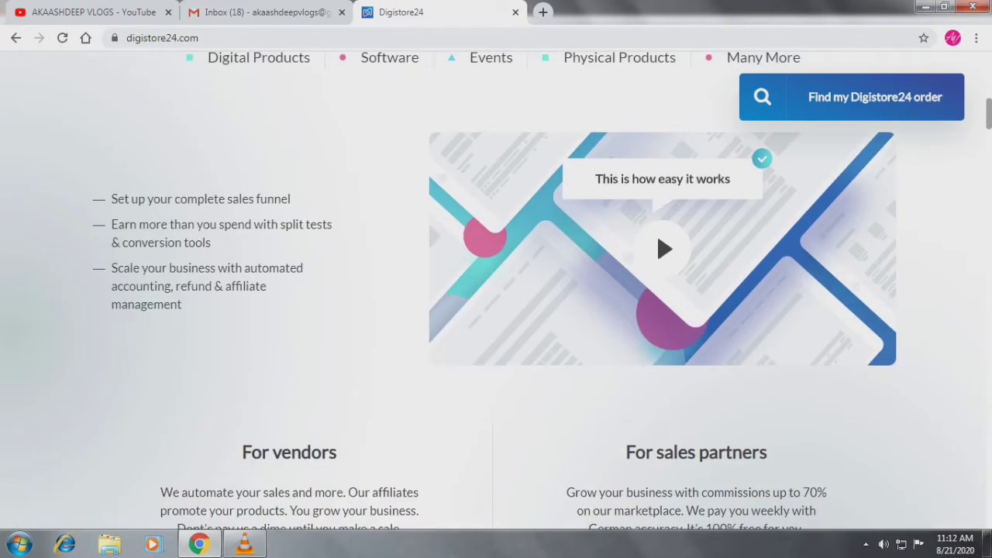
scroll(428, 221, down, 4)
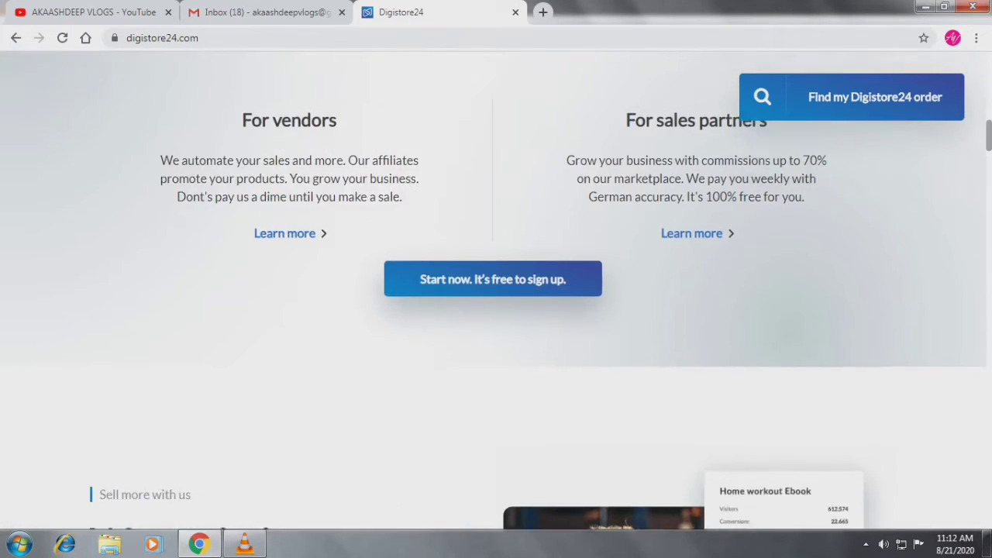
scroll(496, 295, up, 11)
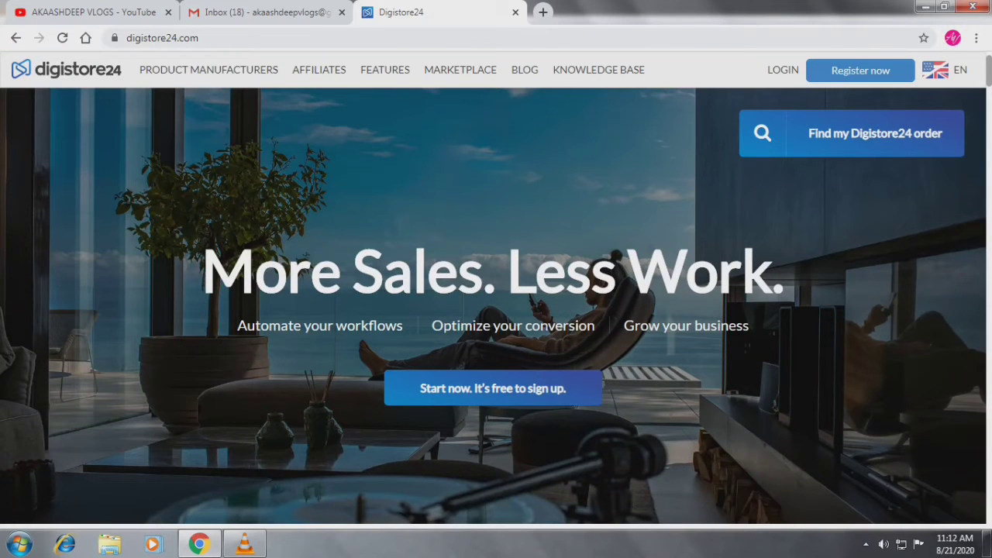
click(861, 70)
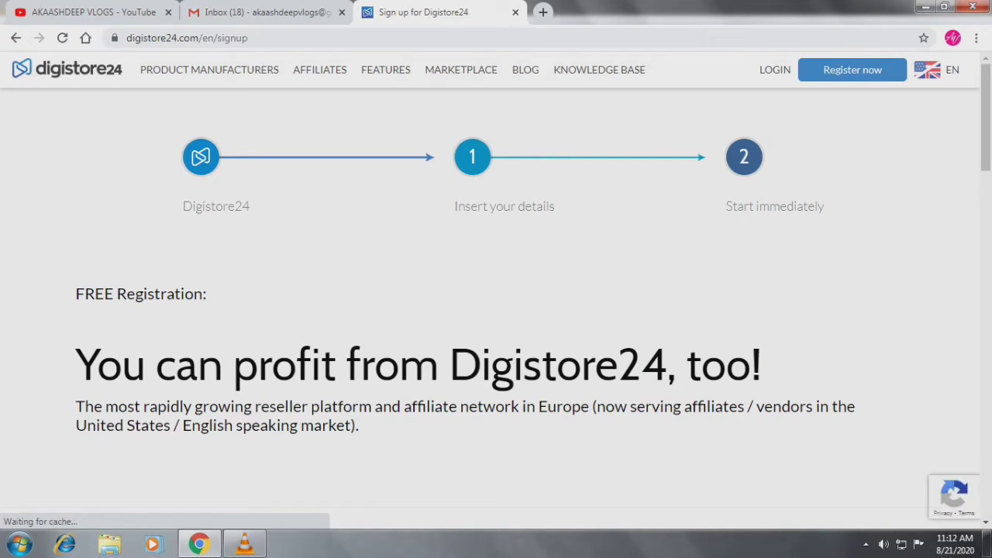
Step: Choose affiliate-only as the signup type and enter a user name on the Create Account form
scroll(496, 295, down, 3)
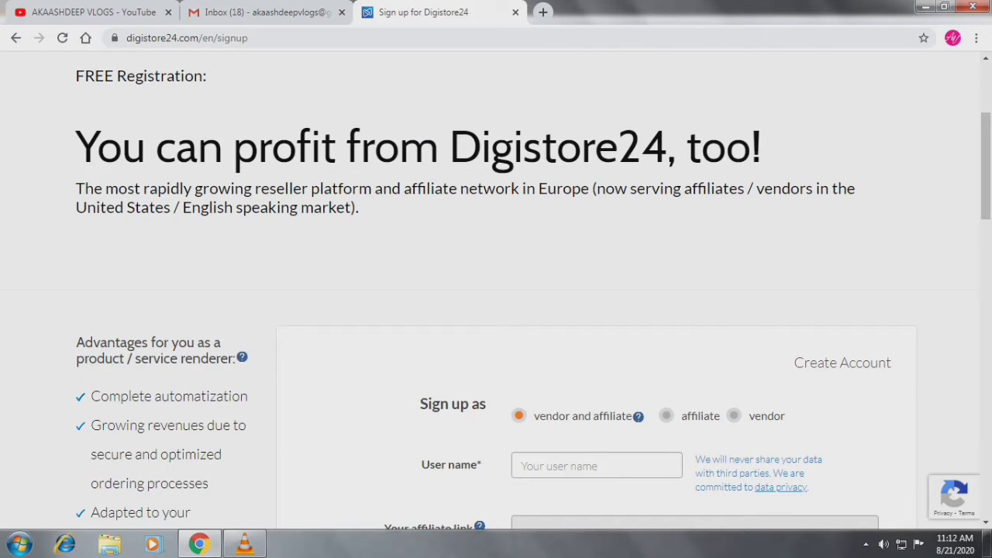
scroll(496, 294, down, 2)
scroll(496, 294, up, 3)
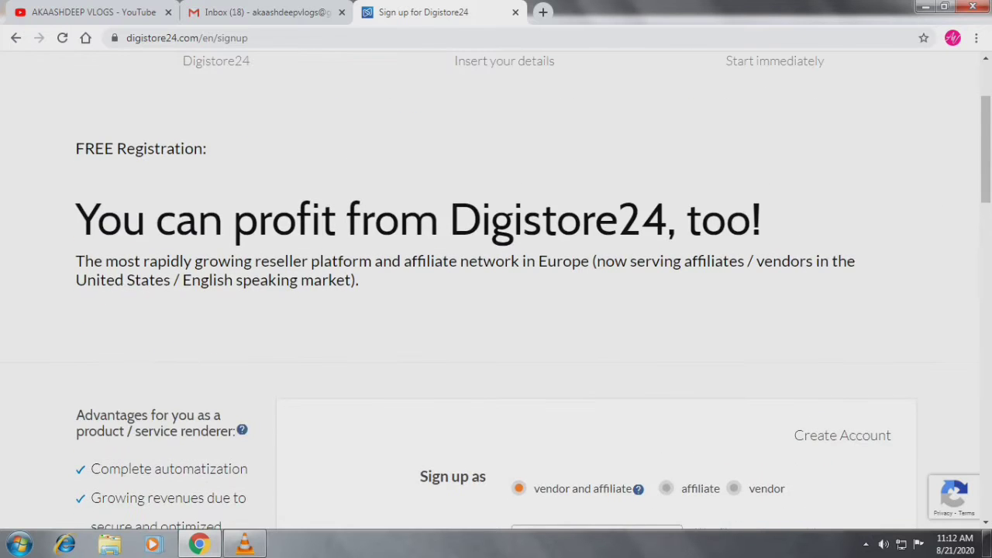
scroll(496, 294, down, 3)
scroll(496, 294, down, 1)
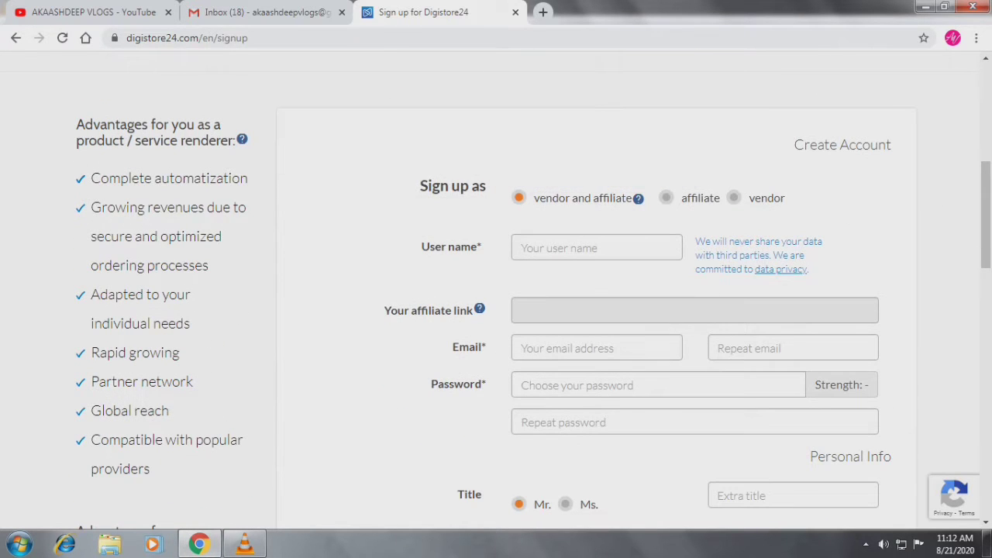
click(692, 198)
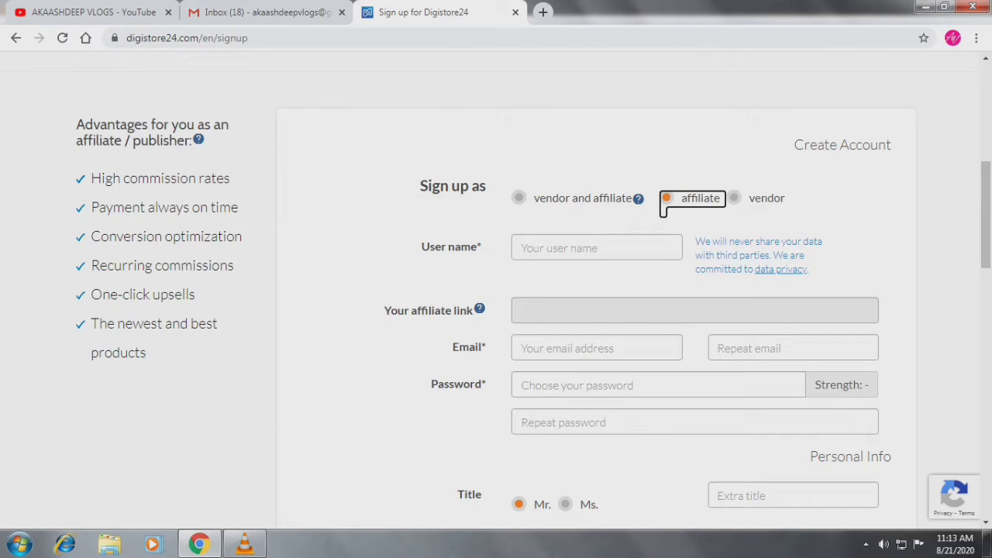
click(597, 247)
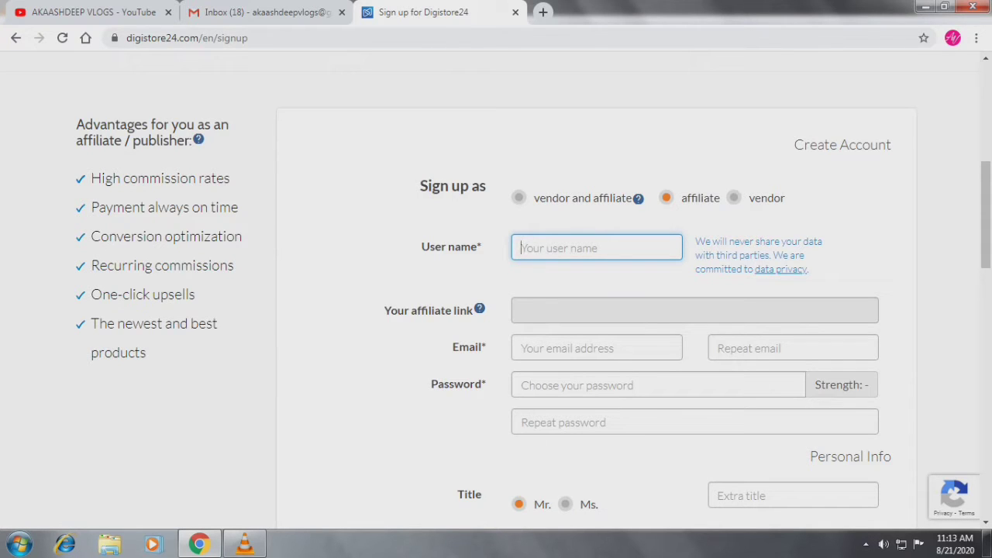
text(akaa)
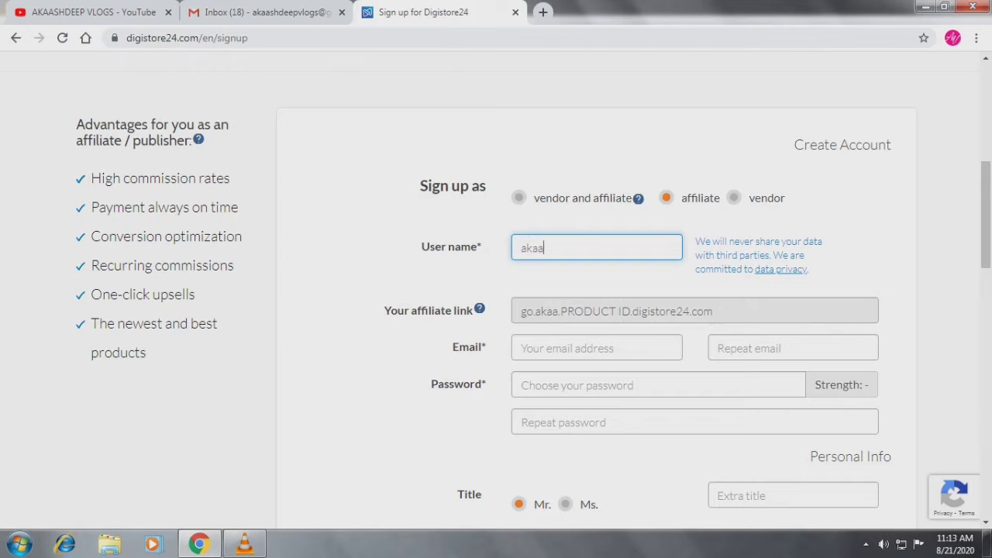
text(sh)
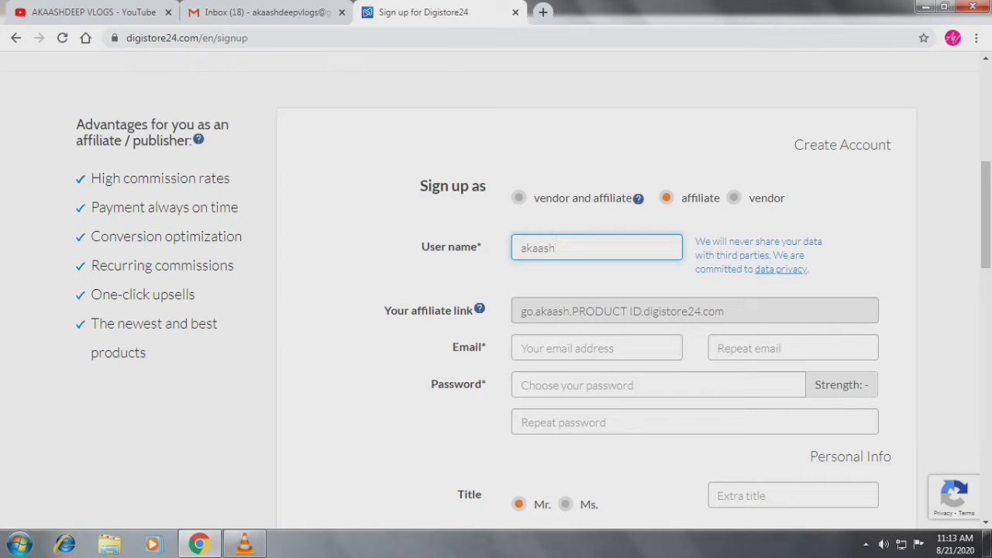
text(100)
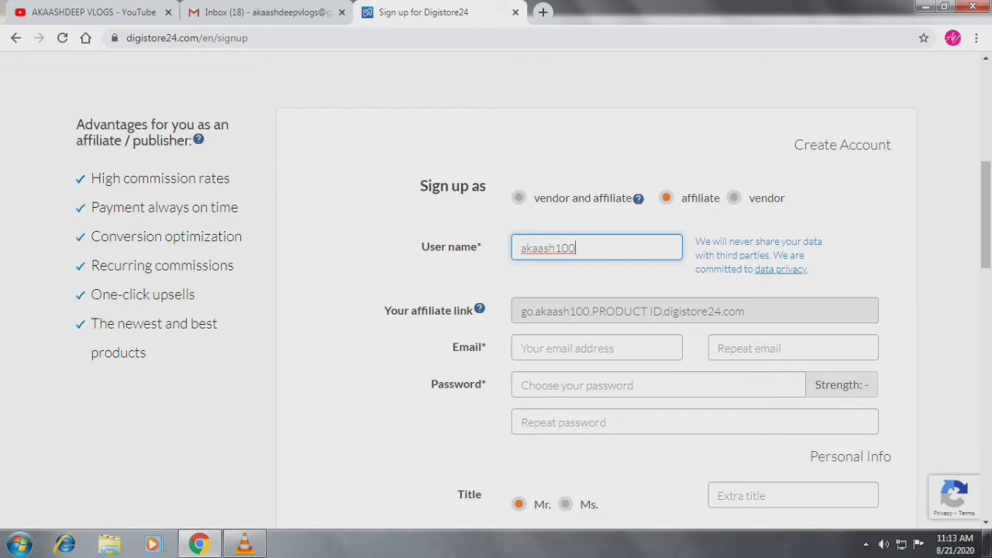
Step: Enter the account e-mail address in the Email field, dismissing the colour-scheme prompt
click(521, 348)
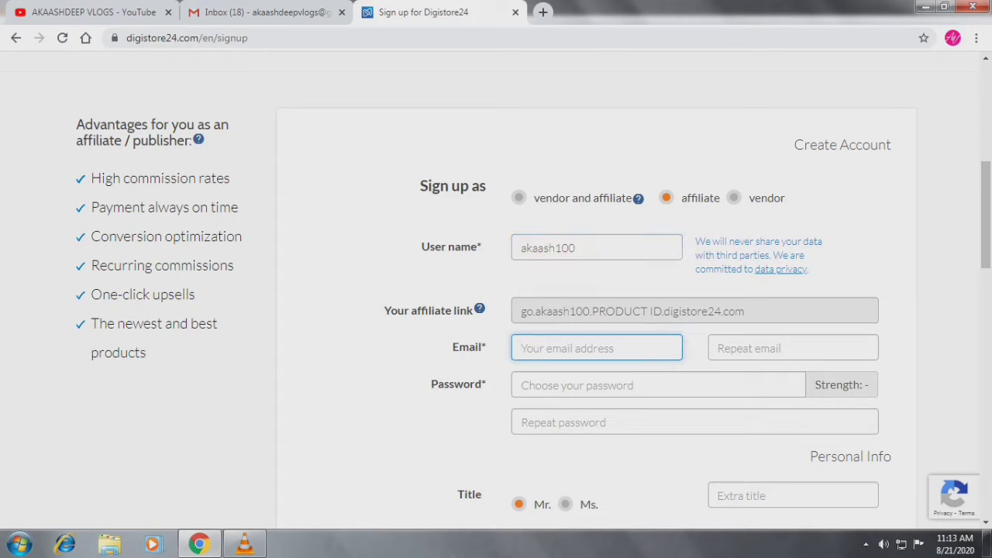
text(akaas)
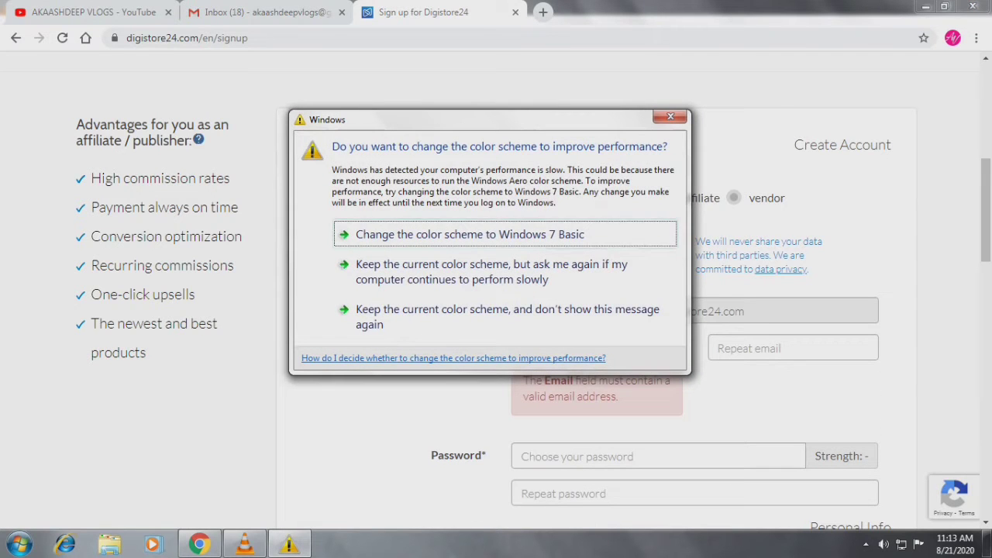
click(508, 316)
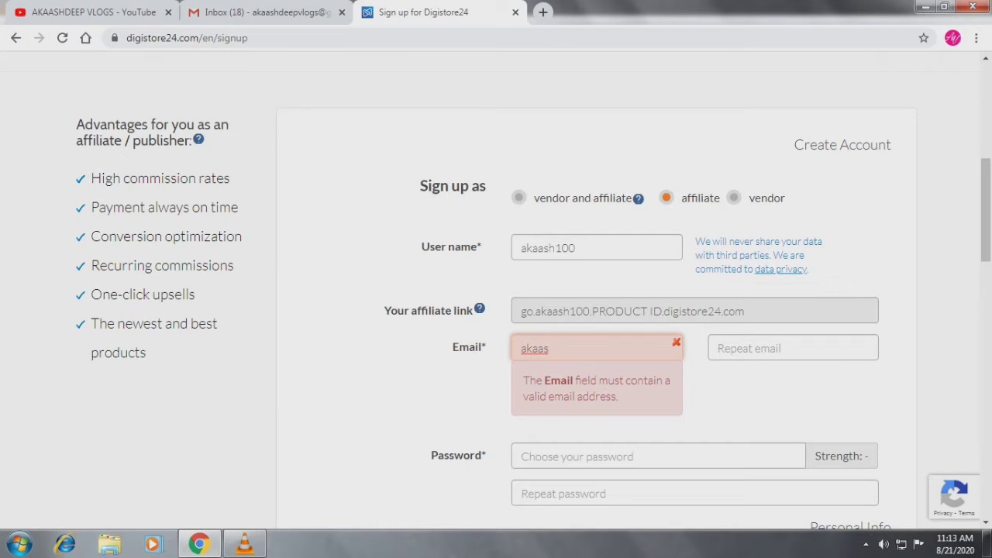
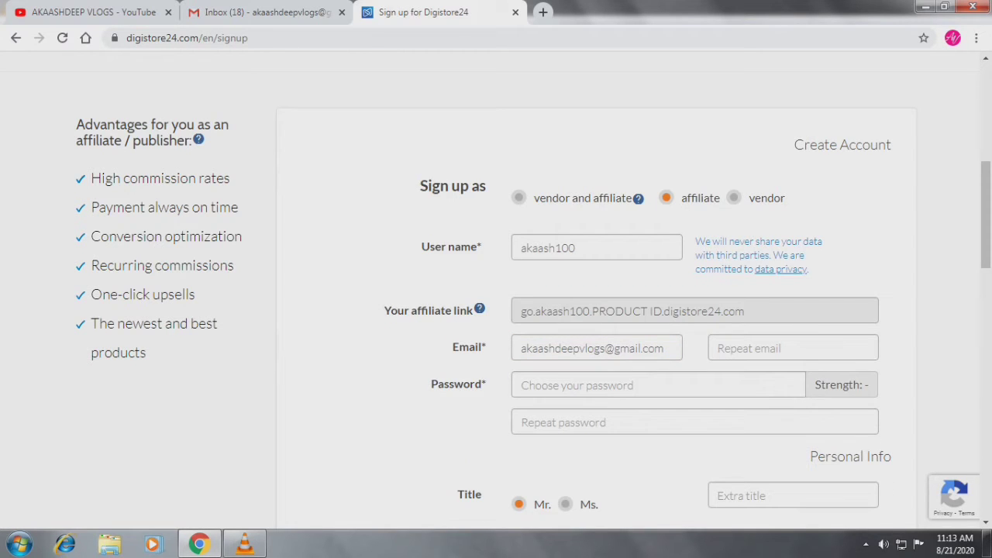
Step: Copy the e-mail address and paste it as plain text into the Repeat email field
click(793, 348)
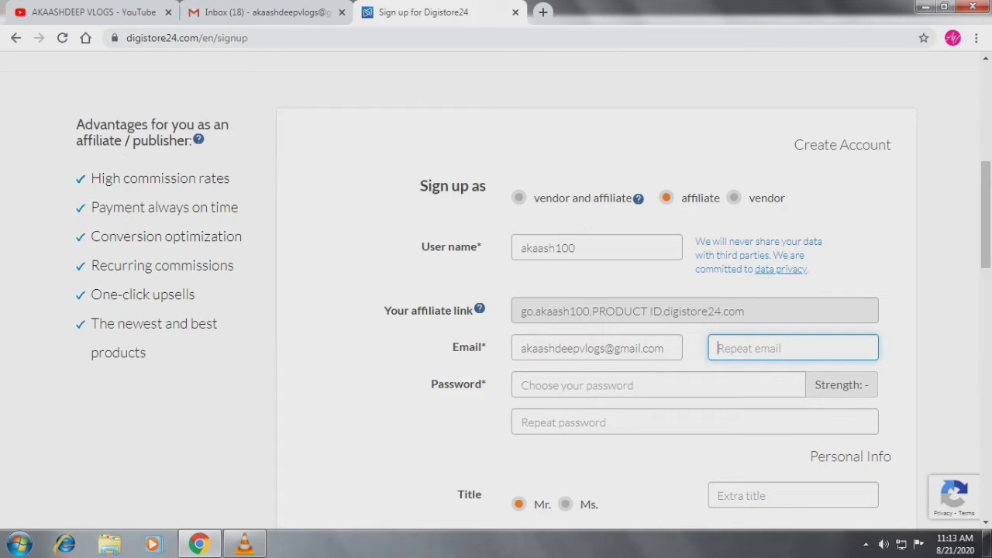
key(shift+Tab)
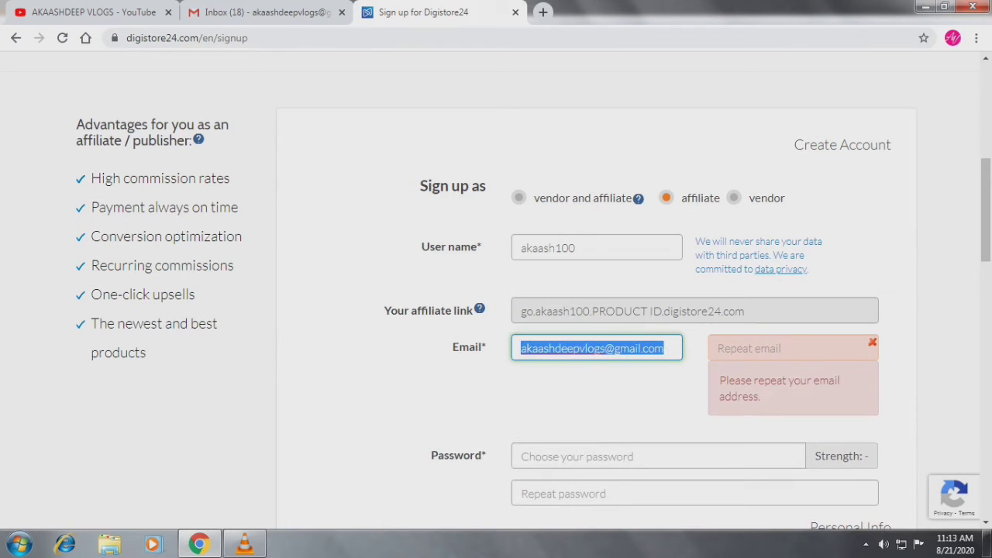
right_click(630, 353)
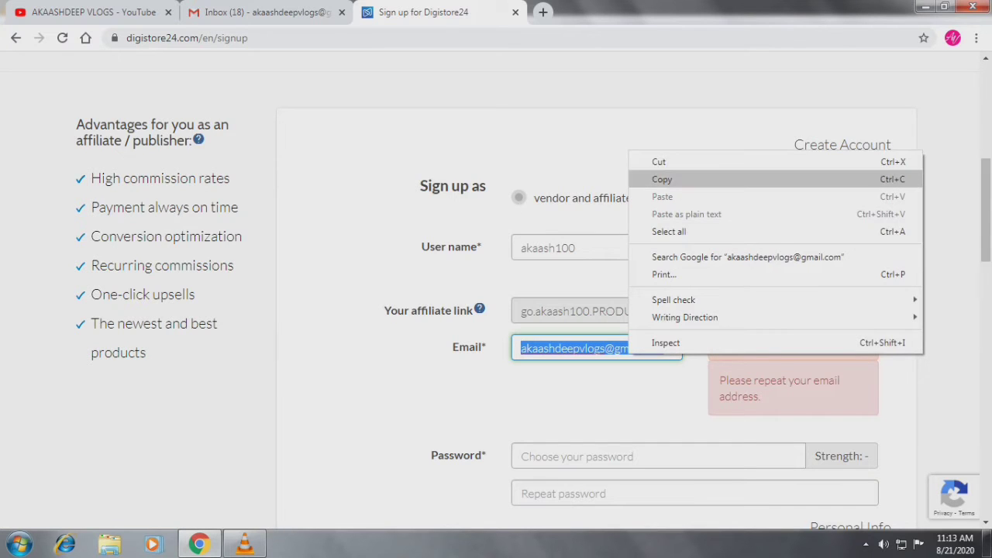
click(661, 179)
click(763, 348)
right_click(763, 346)
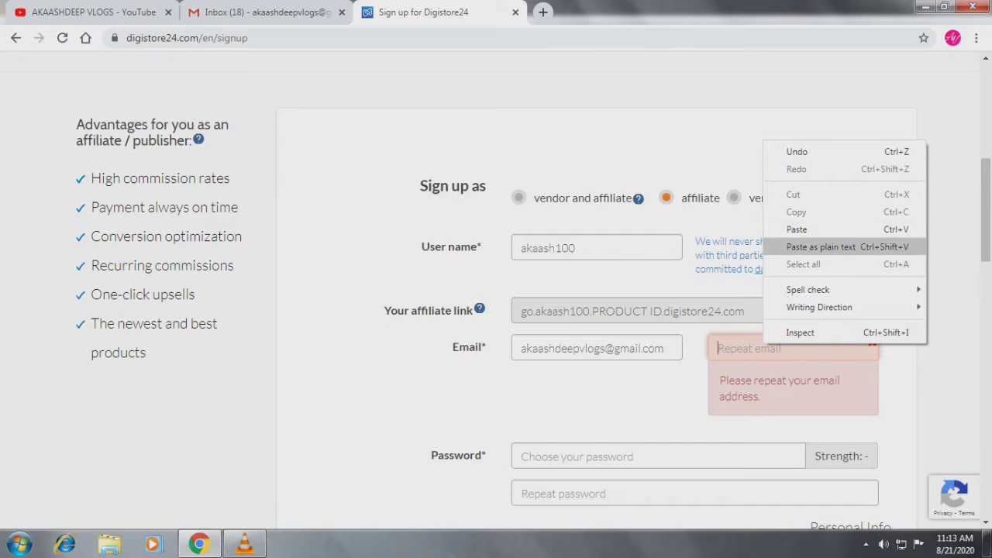
click(820, 246)
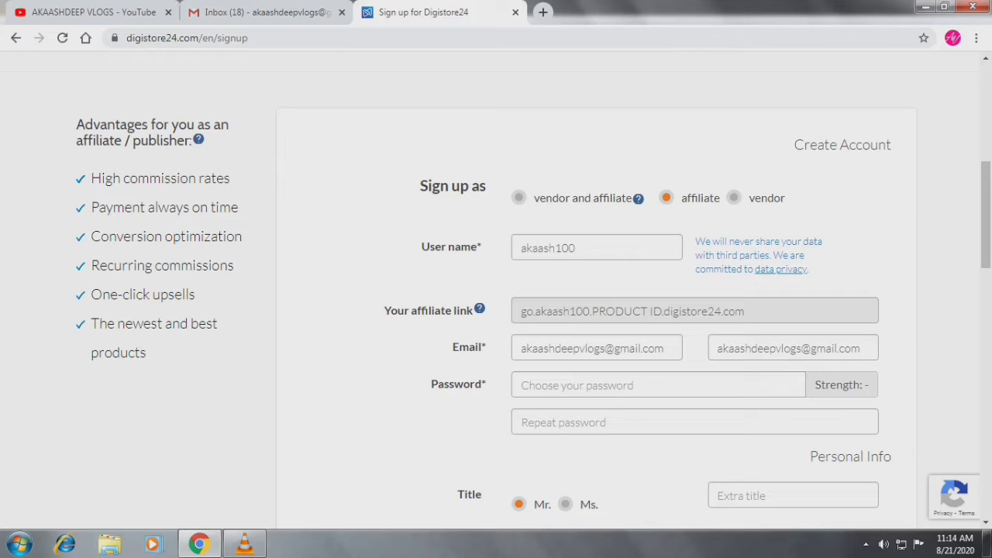
Step: Enter a password and begin repeating it in the confirmation field
click(582, 385)
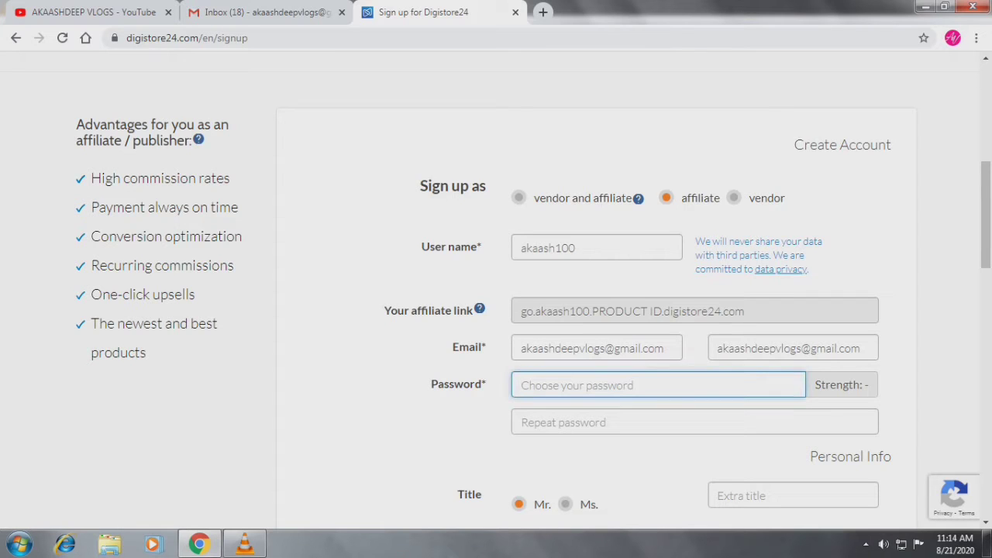
text(****)
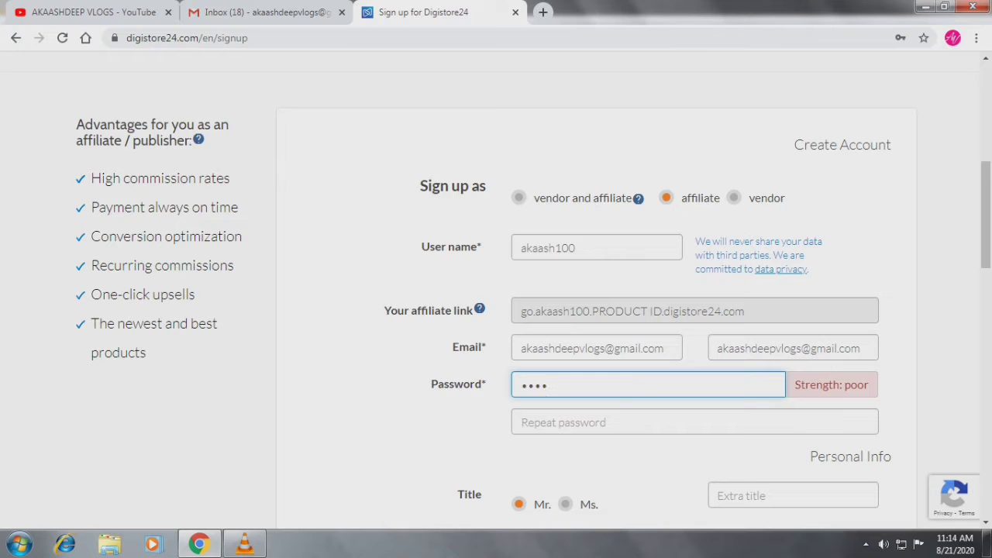
text(*)
key(BackSpace)
key(BackSpace)
key(BackSpace)
key(BackSpace)
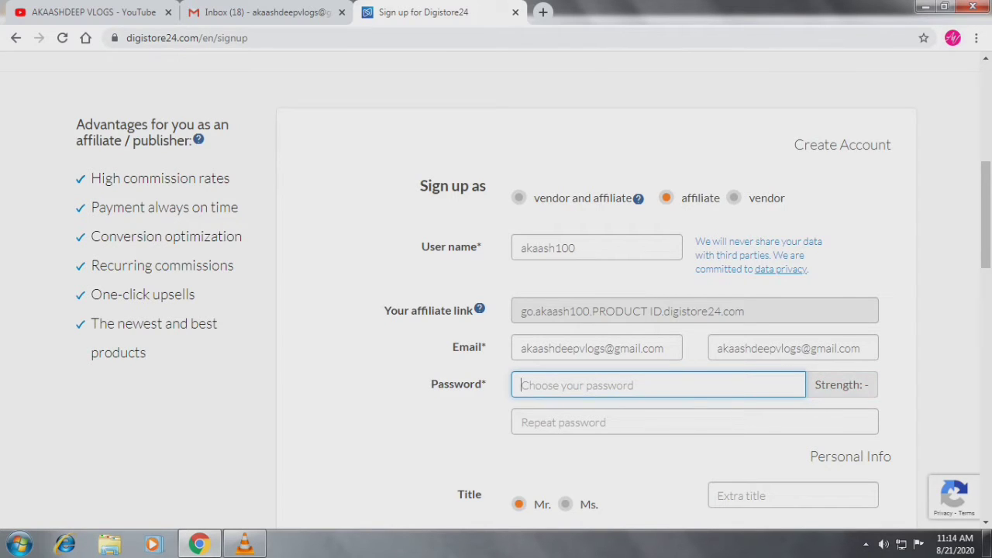
text(*****)
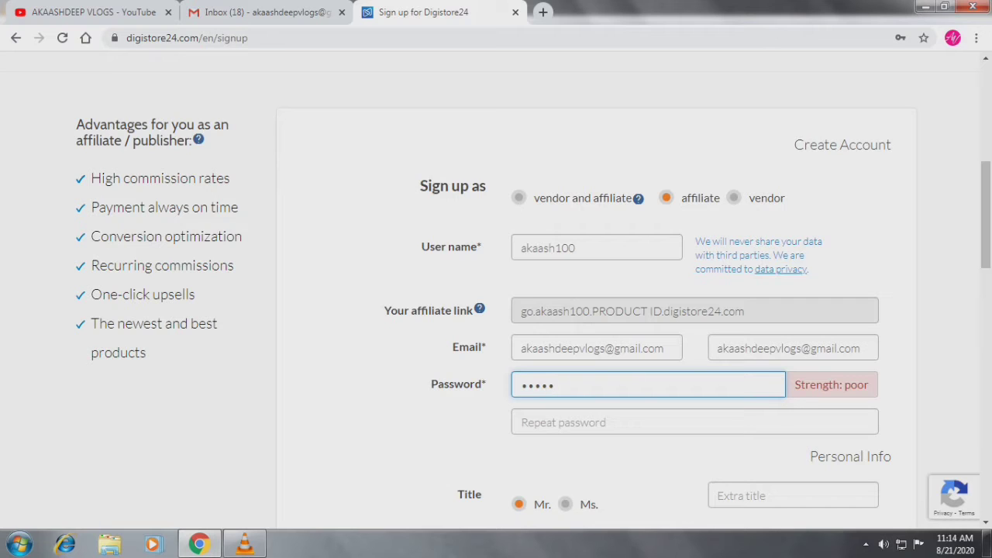
text(******)
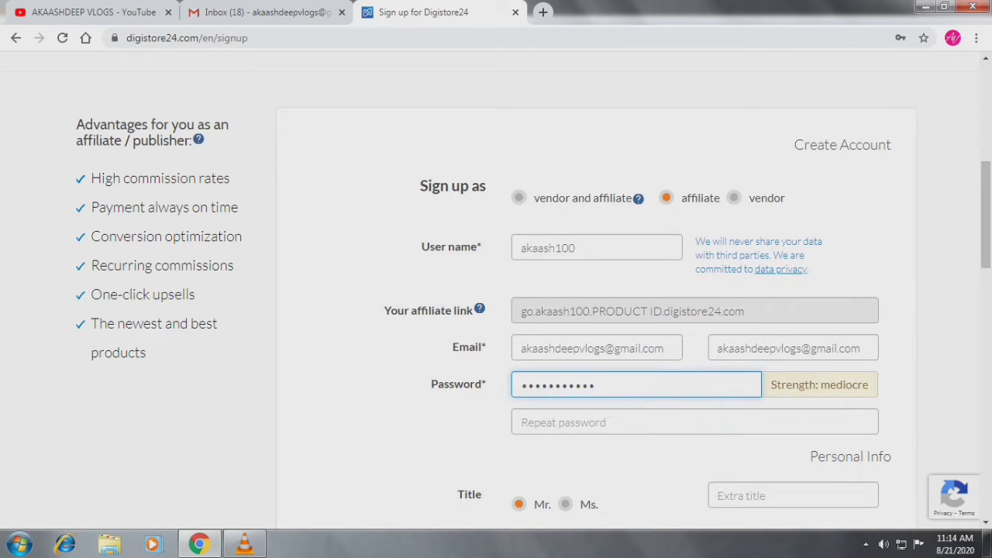
scroll(496, 310, down, 1)
key(Tab)
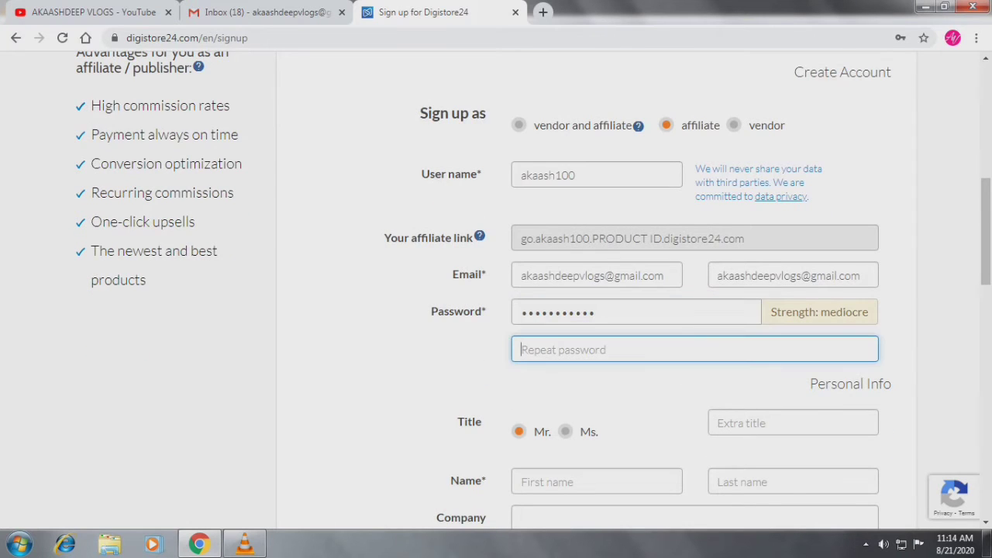
text(****)
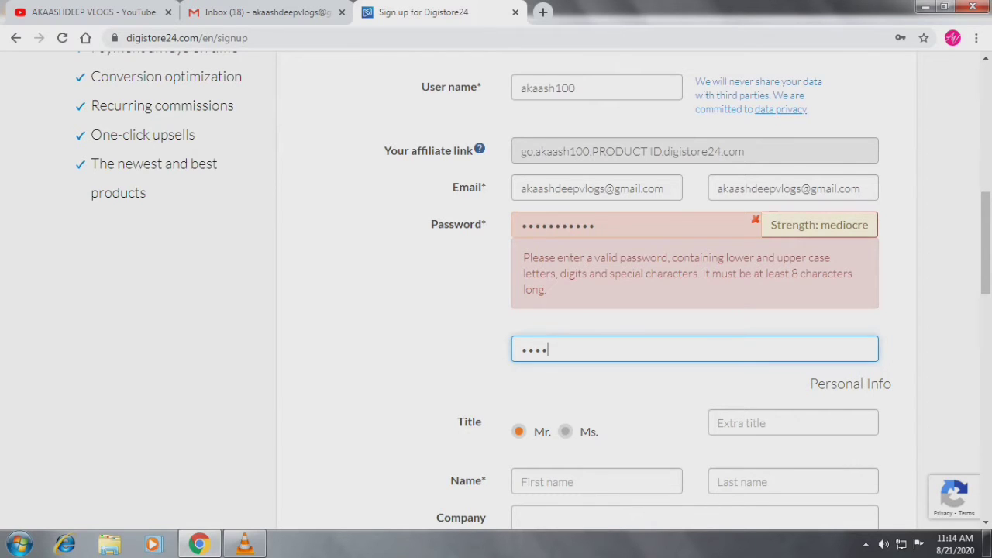
Step: Re-enter a strong password with a matching confirmation and scroll down to submit the form
click(604, 224)
key(BackSpace)
key(BackSpace)
key(BackSpace)
key(BackSpace)
key(BackSpace)
key(BackSpace)
key(BackSpace)
key(BackSpace)
key(BackSpace)
key(BackSpace)
key(BackSpace)
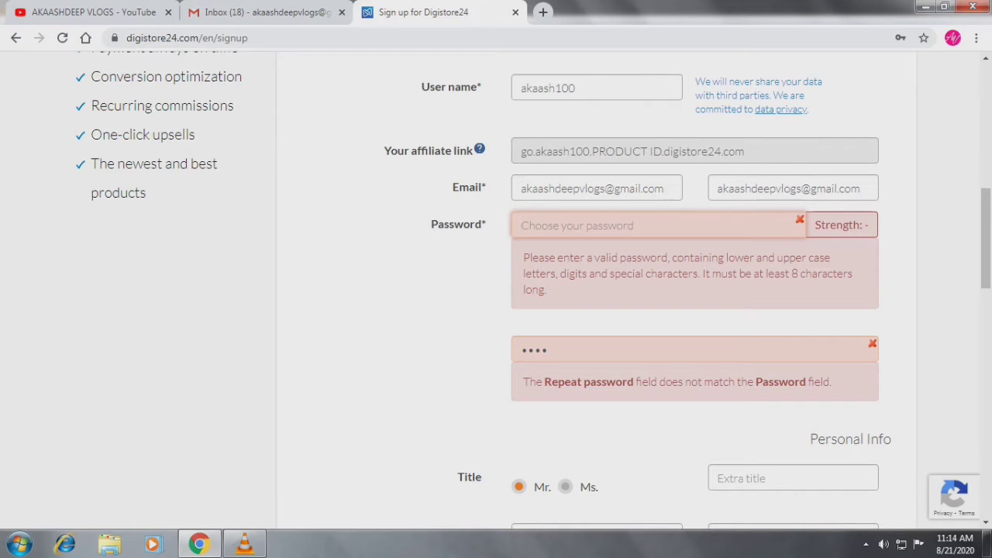
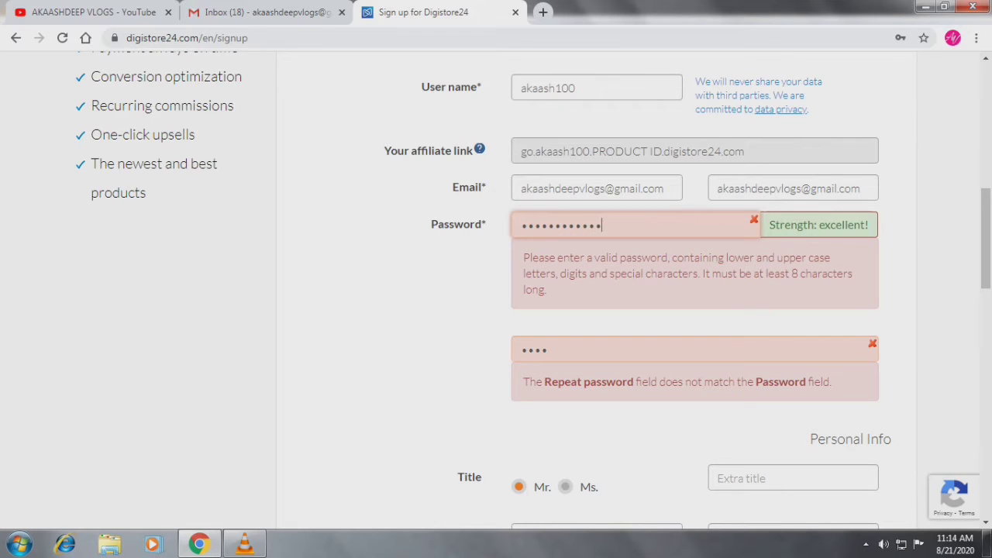
key(Tab)
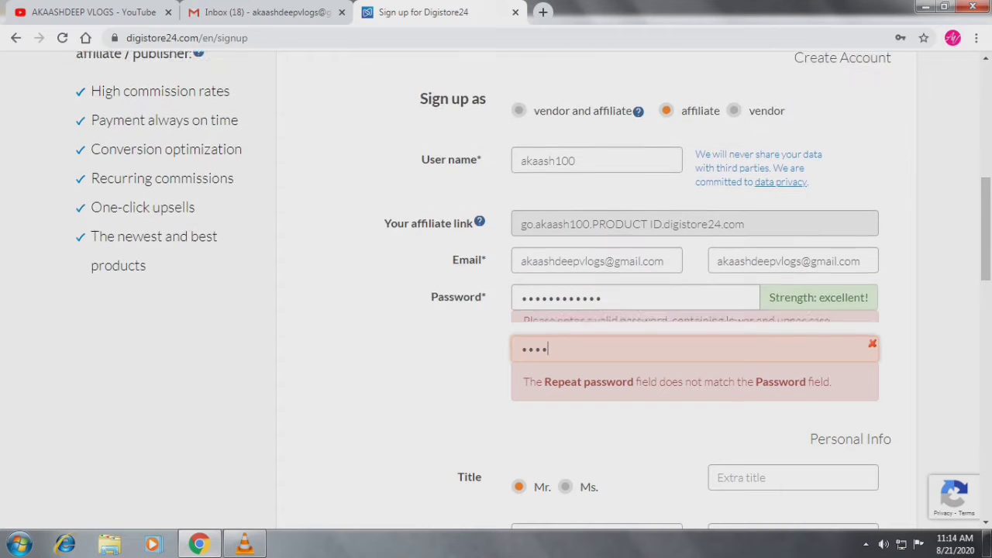
key(BackSpace)
key(BackSpace)
key(BackSpace)
key(BackSpace)
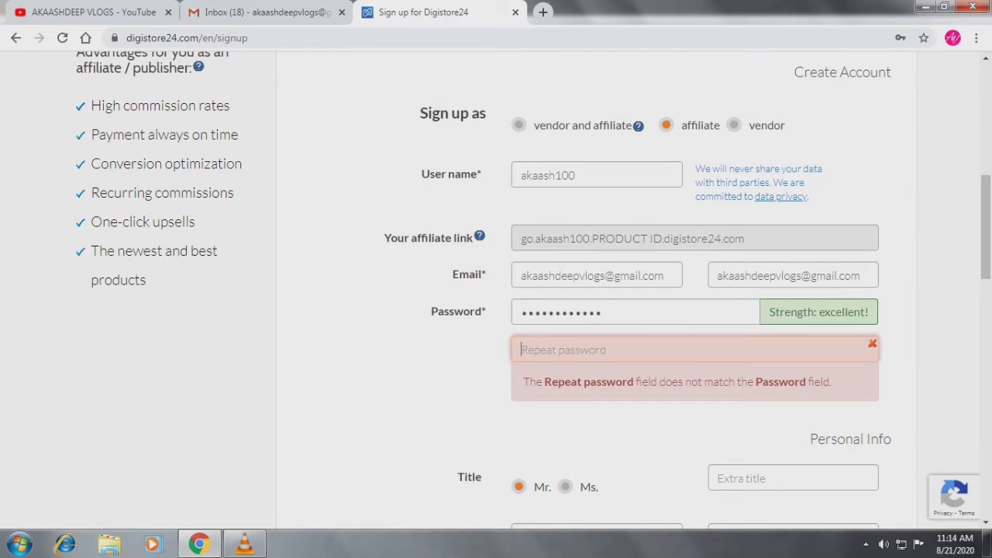
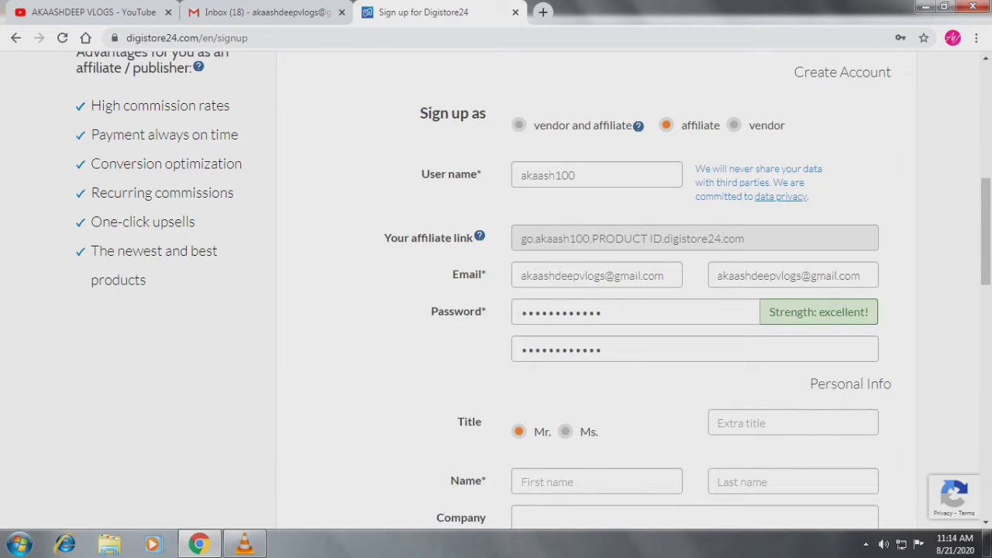
scroll(496, 294, down, 2)
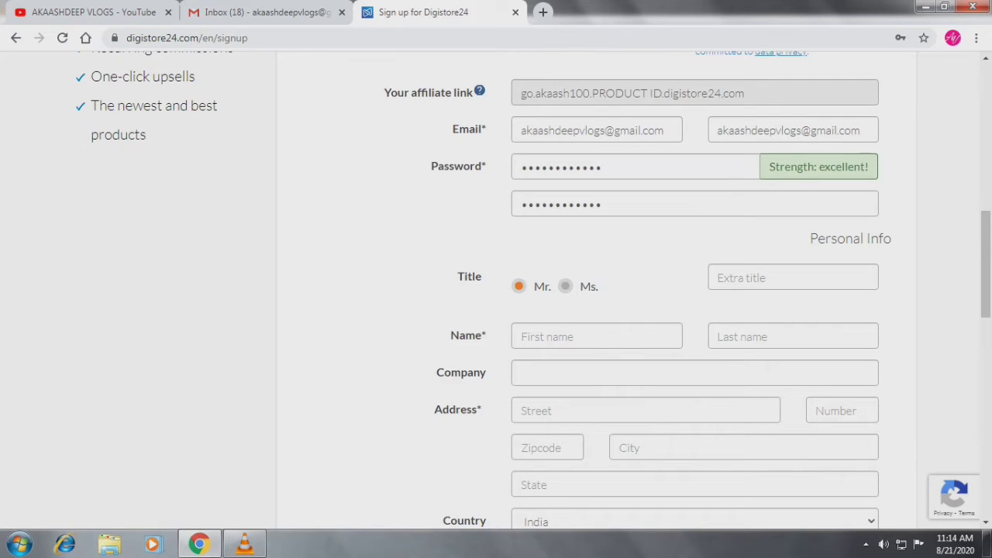
scroll(496, 295, down, 1)
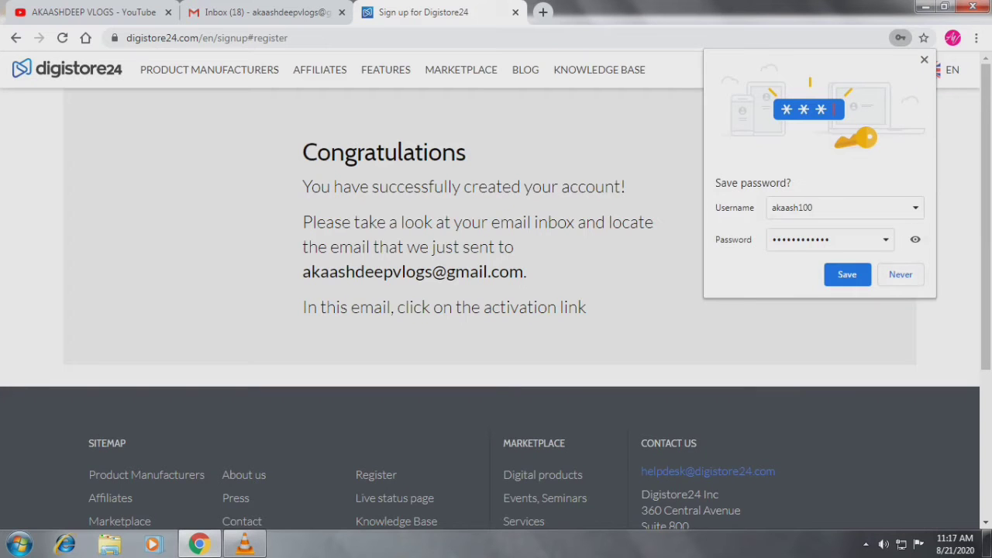
Step: Save the account password in Chrome and switch to the Gmail inbox tab
click(847, 275)
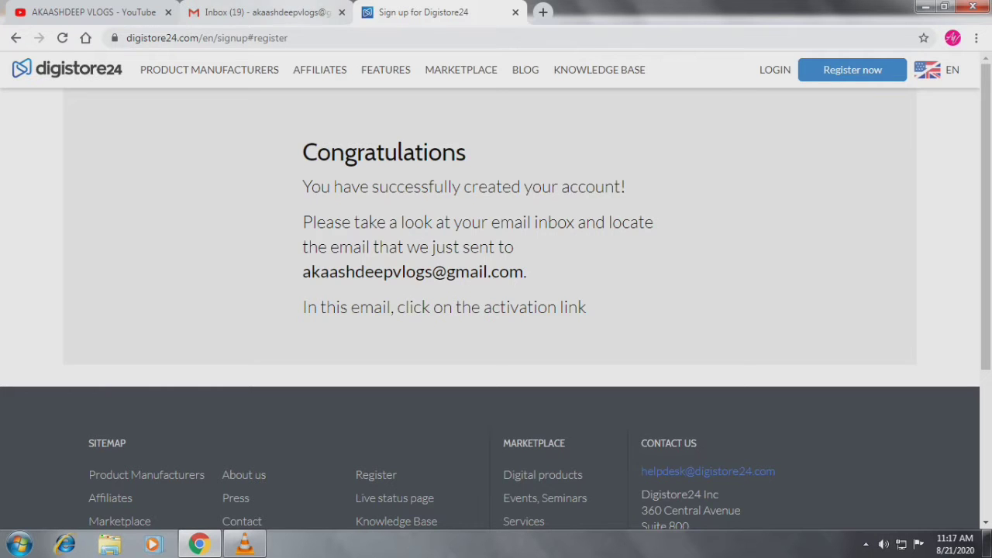
key(ctrl+shift+Tab)
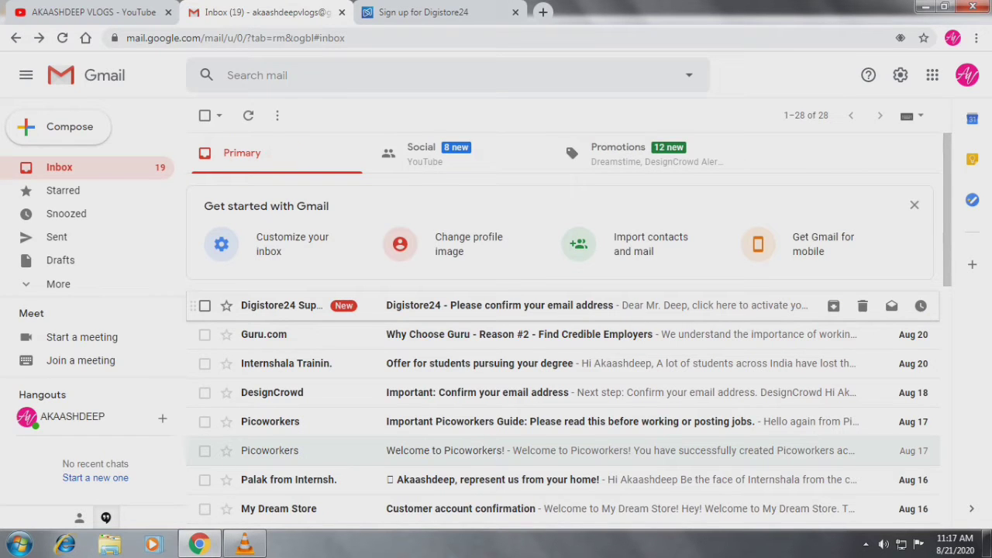
Step: Open Digistore24's 'Please confirm your email address' message and follow its activation link
click(504, 307)
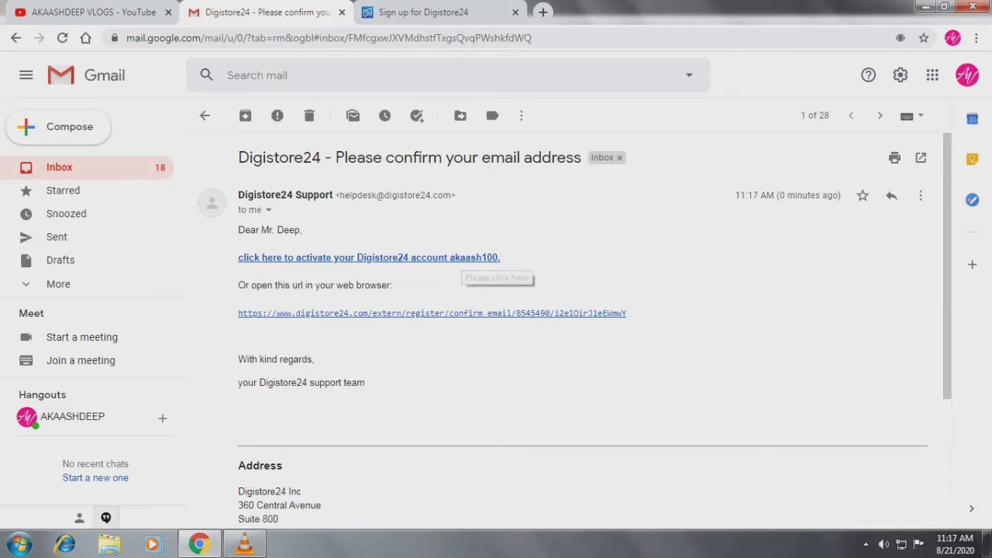
click(465, 258)
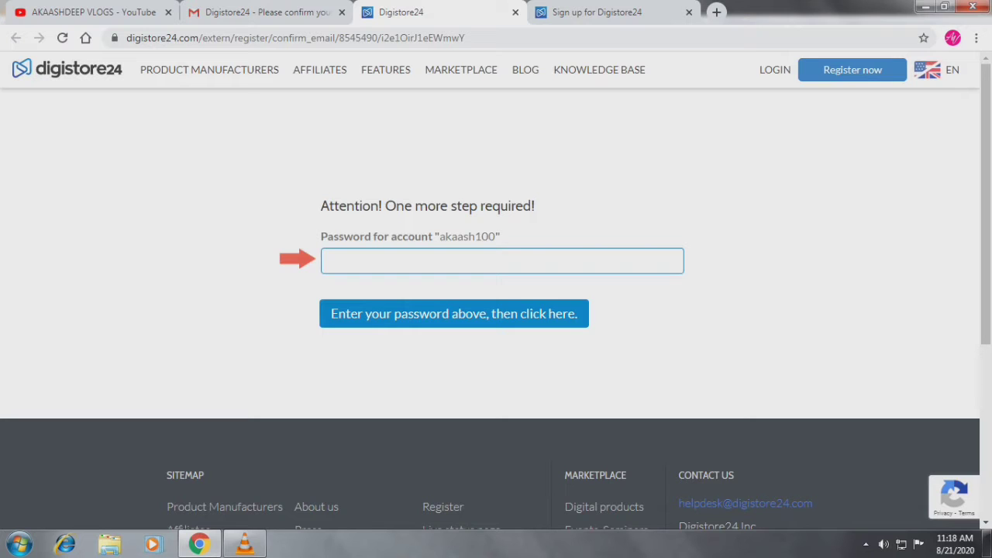
Step: Confirm the e-mail address by submitting the account password on the confirmation page
click(330, 261)
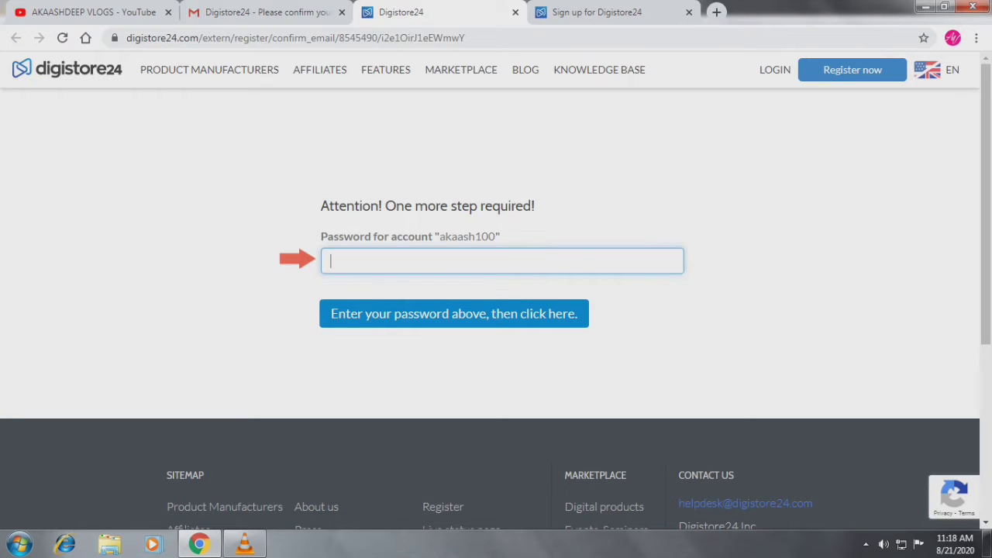
key(Return)
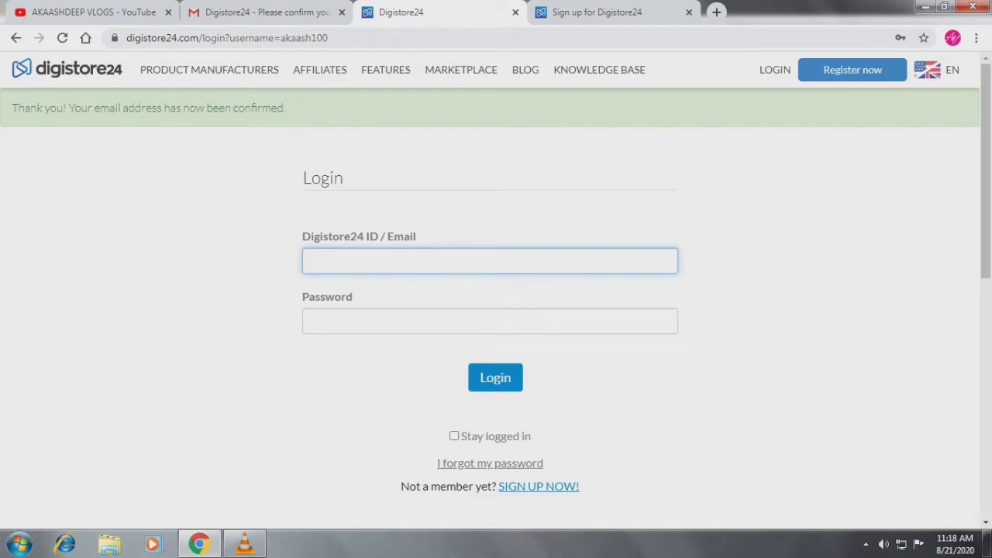
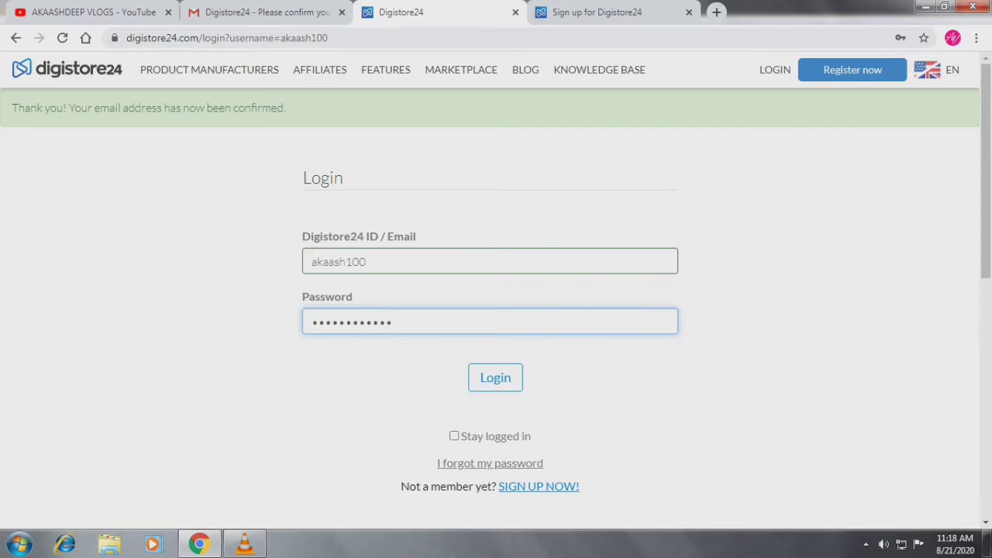
Step: Log in with the account's Digistore24 ID and password
key(Return)
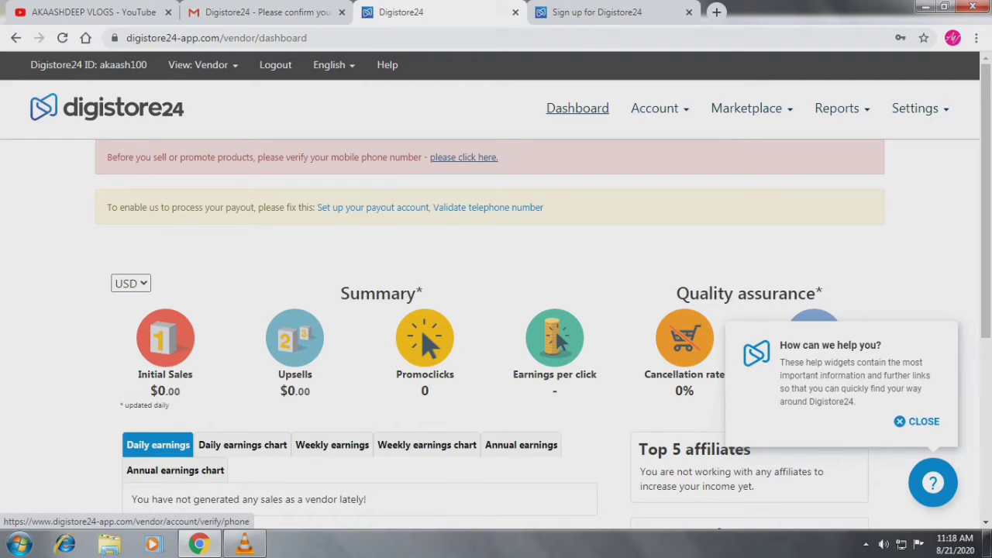
Step: Open the Payout account settings from the dashboard's yellow notice
click(463, 158)
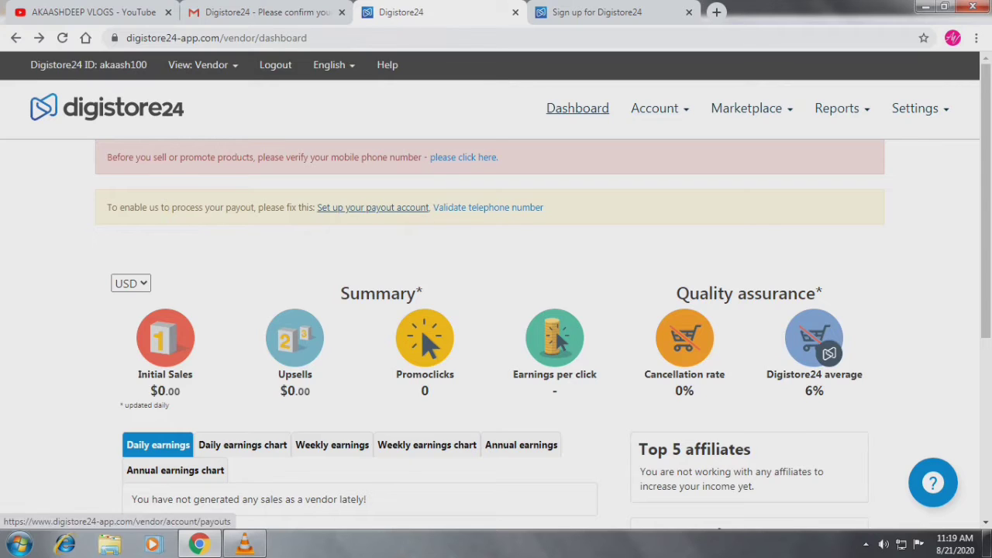
click(373, 207)
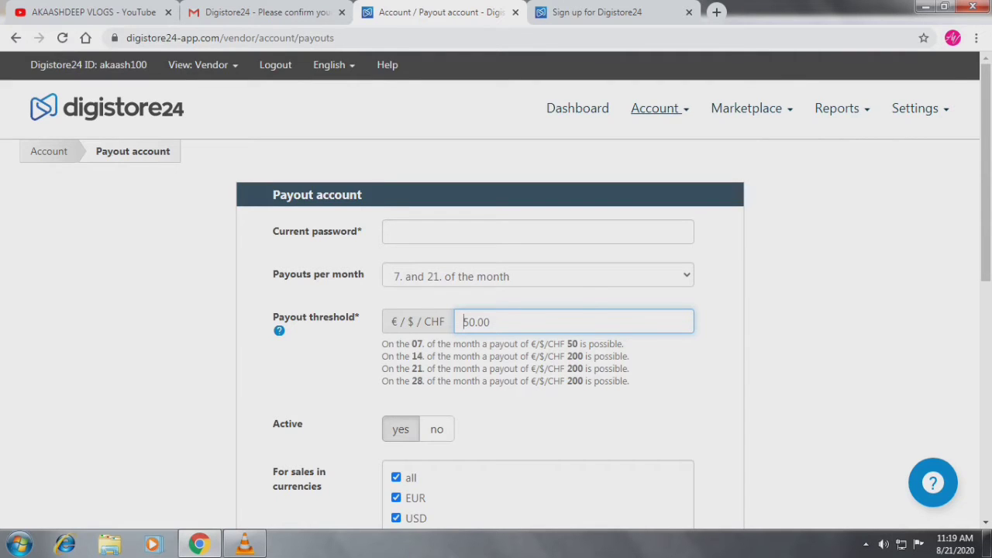
Step: Change the Digistore24 payout threshold from 50.00 to 5.00 and submit the payout settings
scroll(496, 310, down, 1)
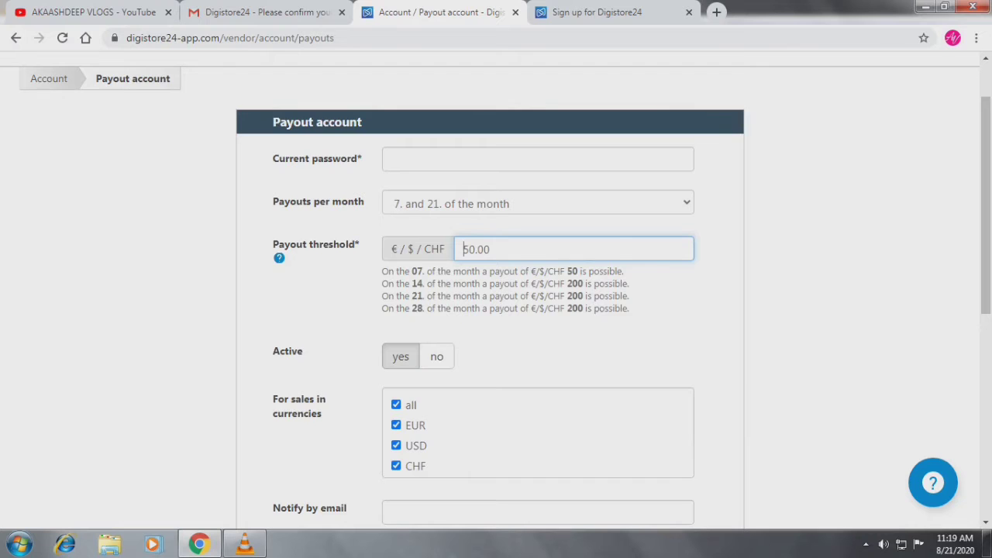
scroll(496, 310, down, 1)
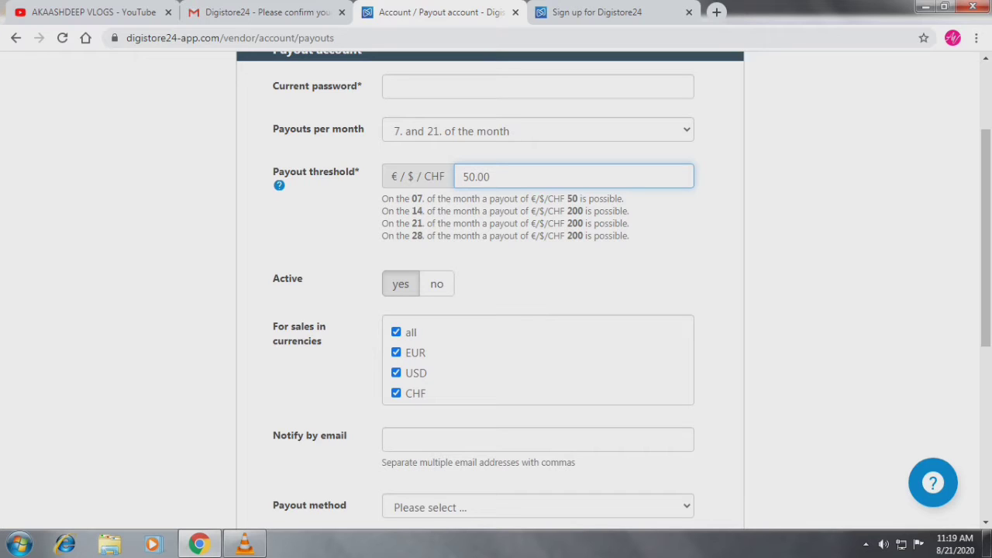
click(474, 176)
key(BackSpace)
key(BackSpace)
text(5)
scroll(496, 295, down, 2)
scroll(496, 294, up, 1)
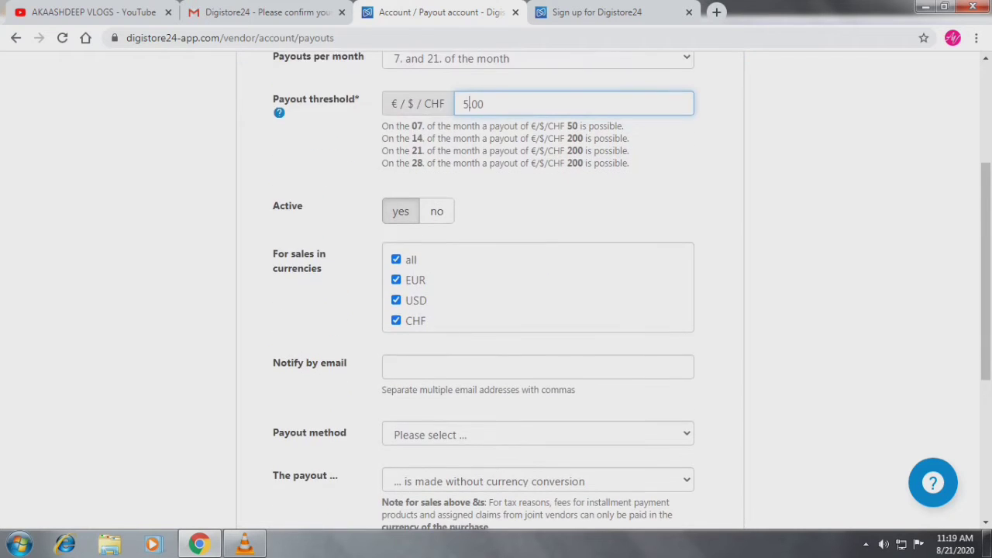
scroll(496, 295, down, 2)
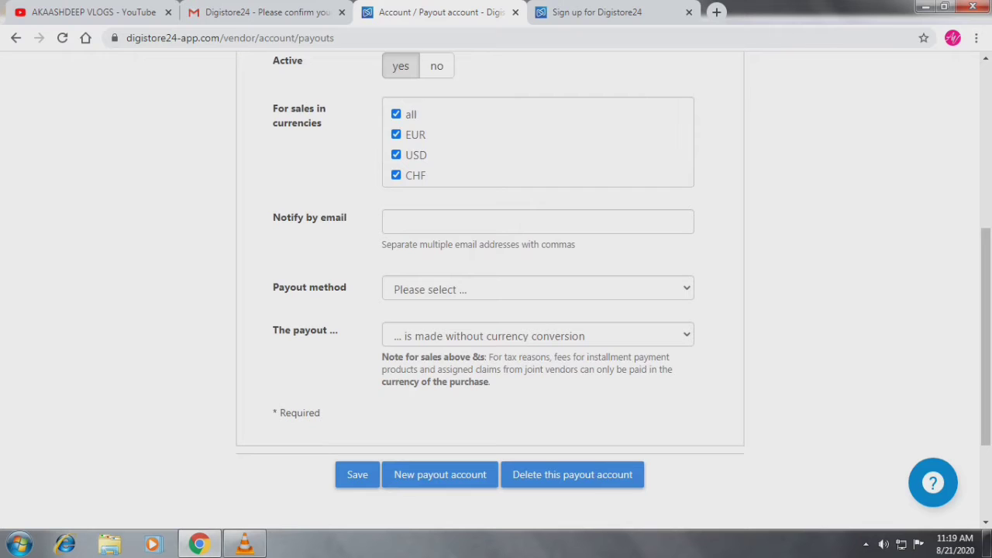
key(Return)
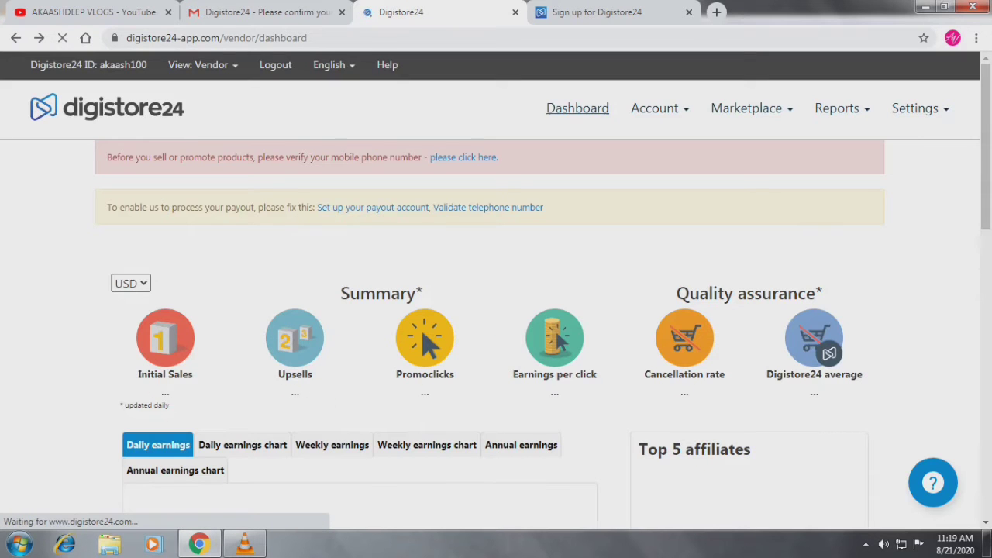
Step: Scroll back to the top of the vendor dashboard and open the Marketplace menu
scroll(165, 264, down, 2)
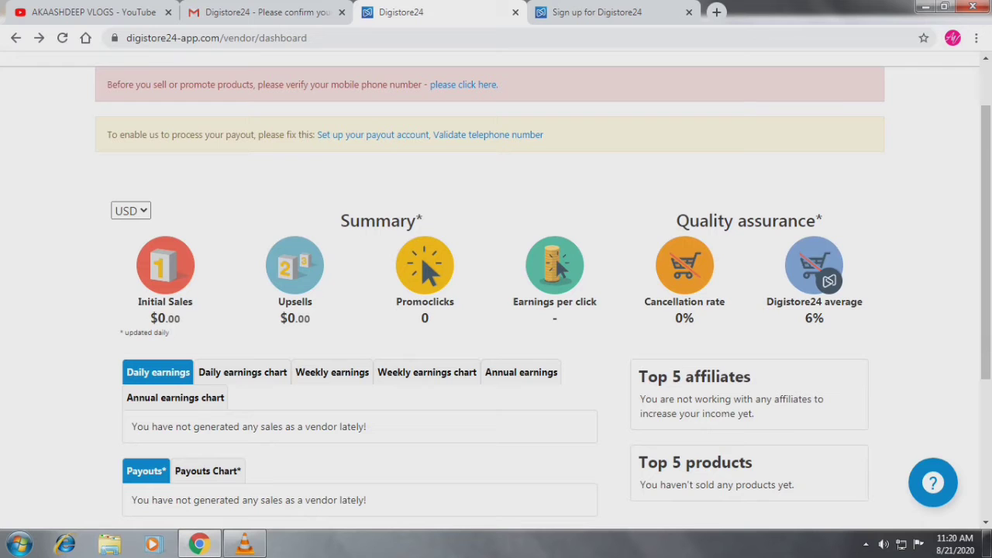
scroll(496, 289, down, 3)
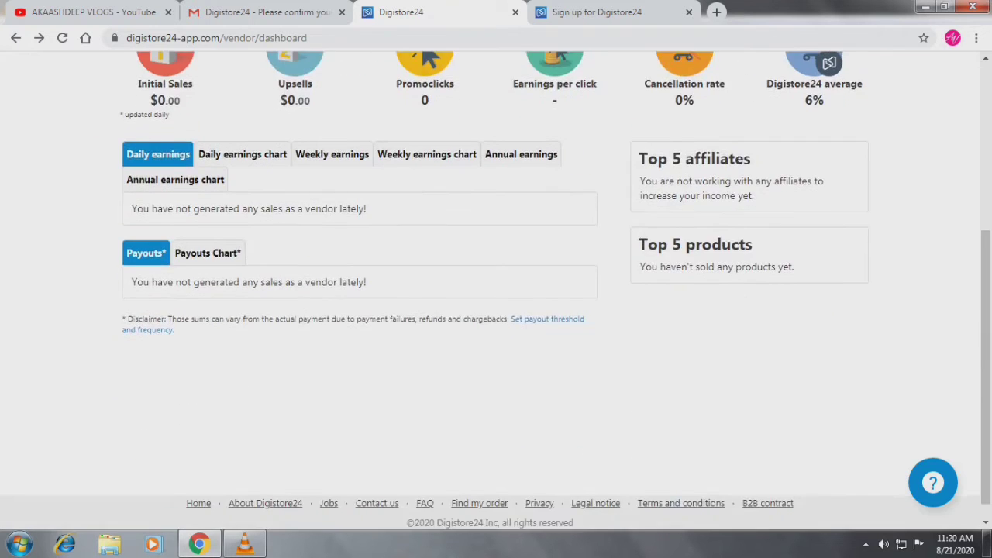
scroll(496, 289, up, 3)
scroll(496, 289, up, 1)
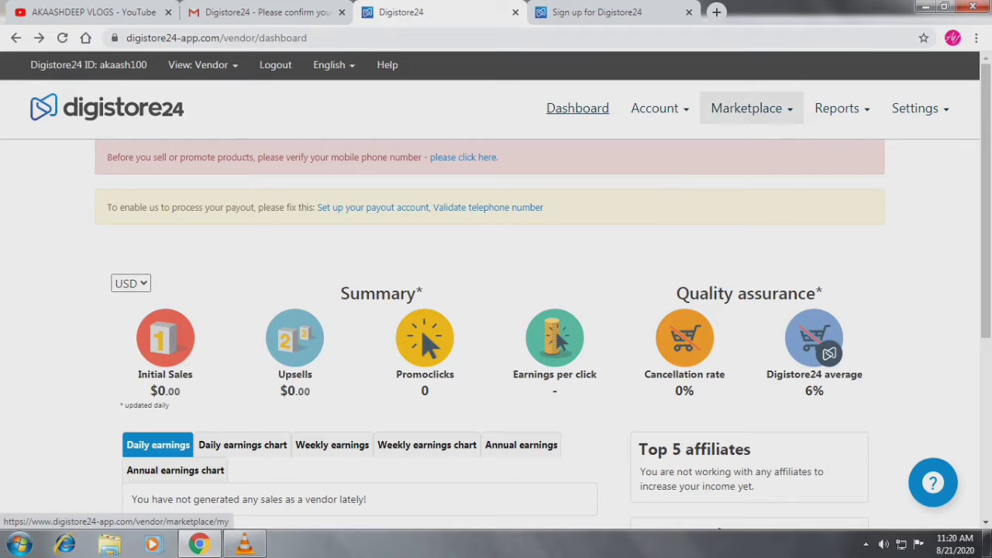
click(746, 108)
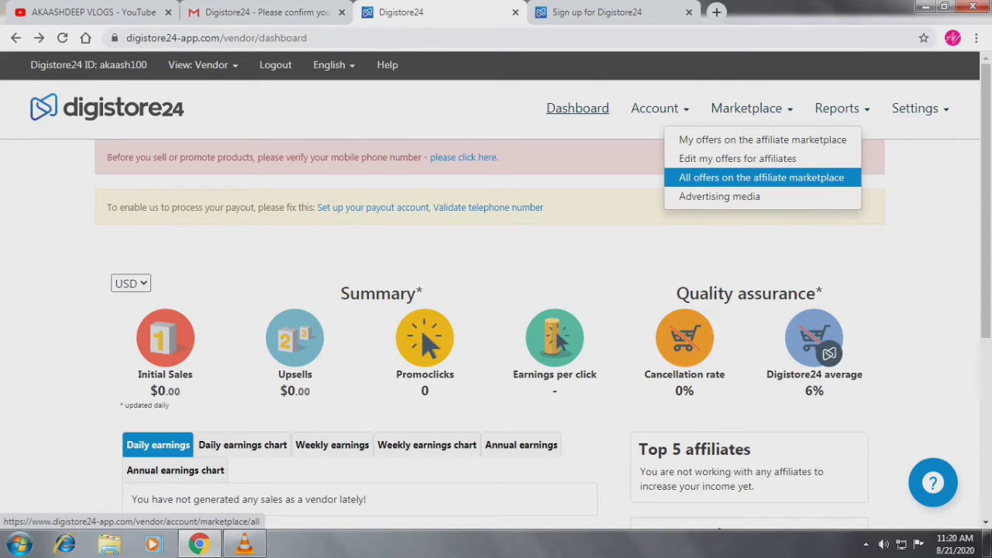
click(762, 178)
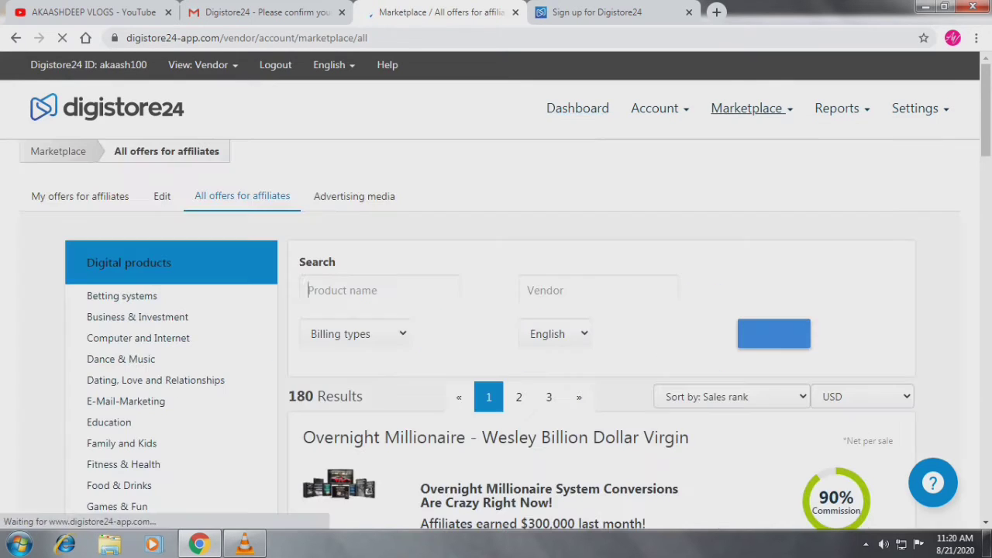
scroll(496, 294, down, 3)
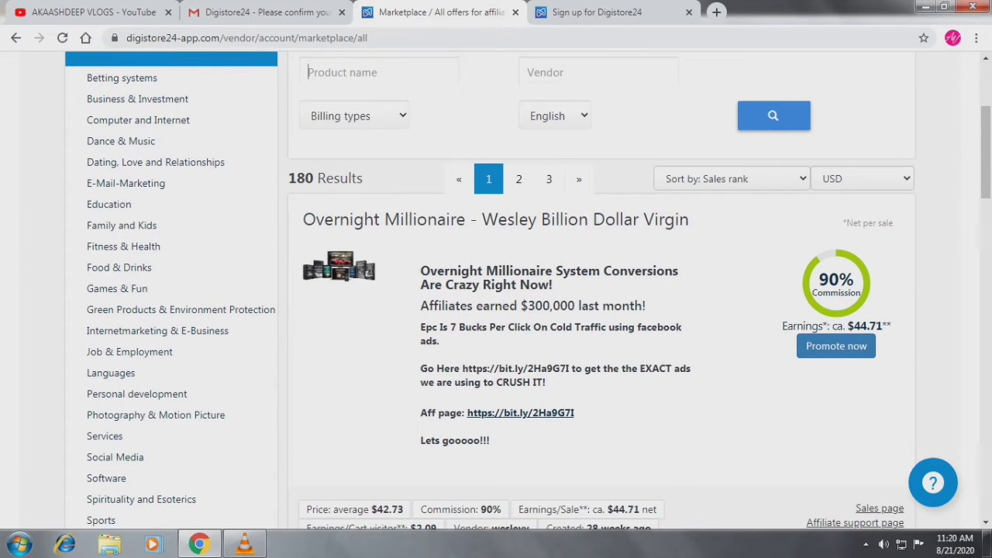
scroll(527, 295, down, 1)
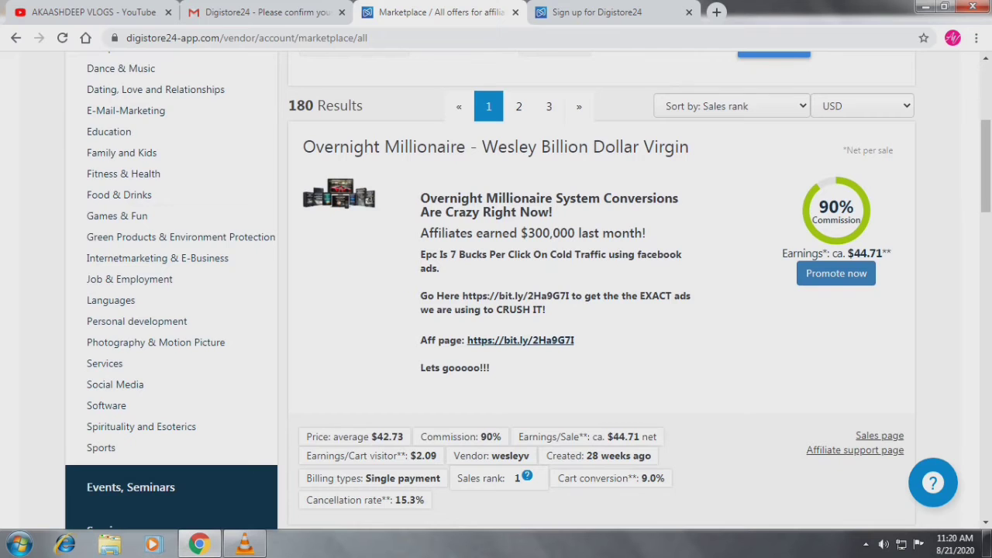
scroll(527, 291, down, 3)
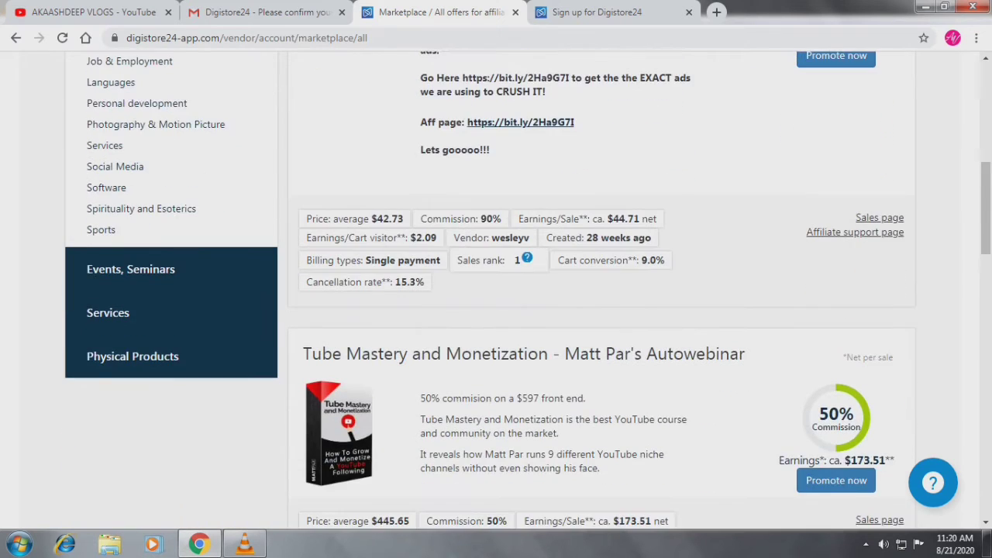
scroll(527, 291, down, 1)
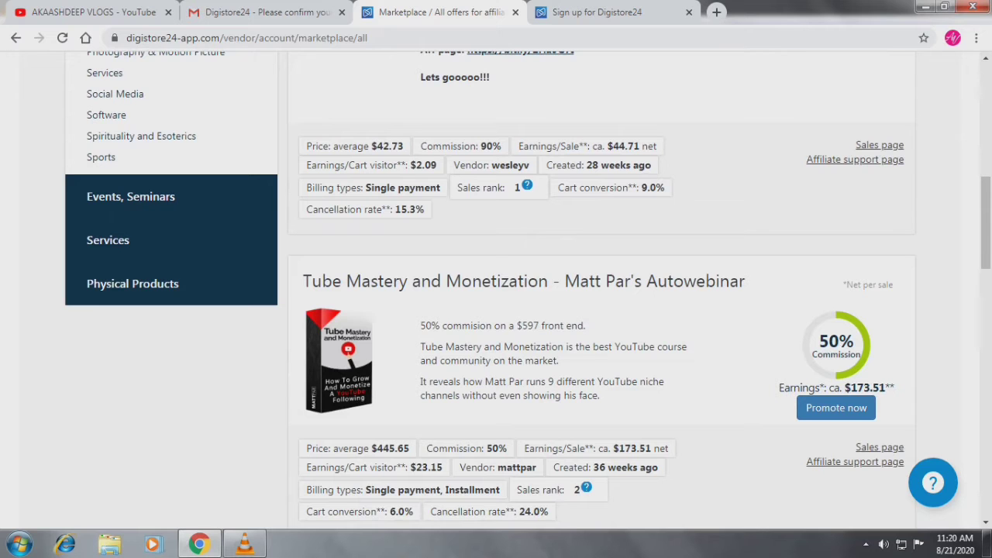
scroll(527, 291, down, 1)
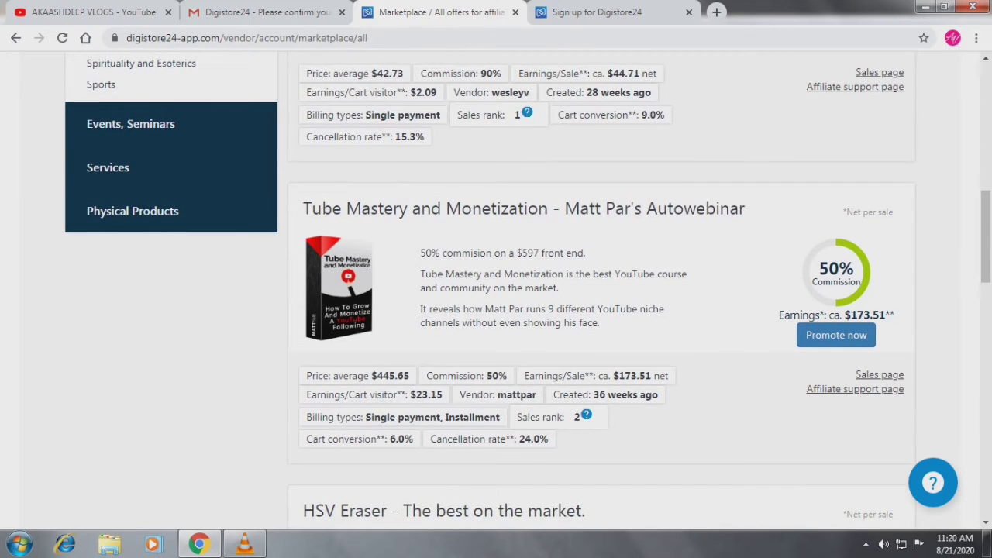
scroll(527, 292, down, 2)
scroll(527, 292, down, 1)
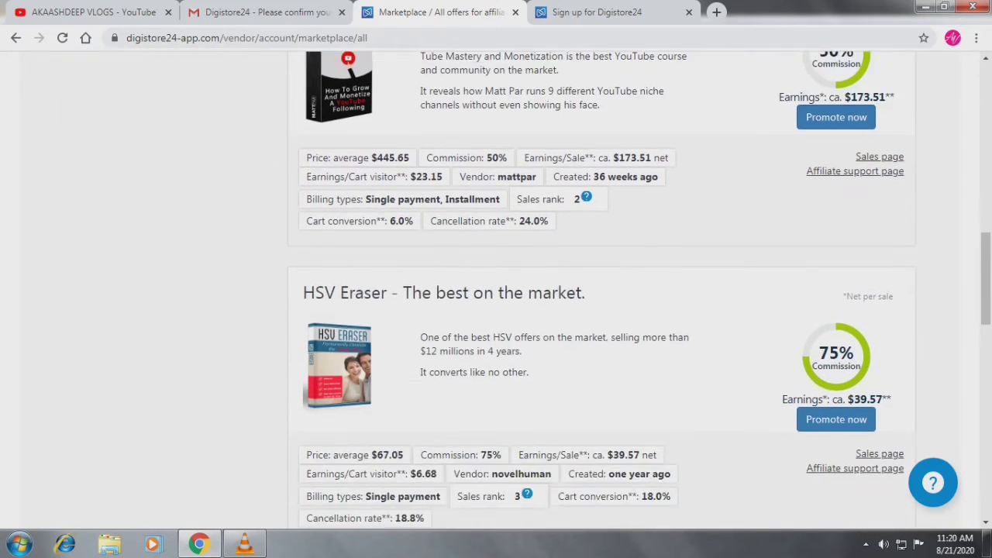
scroll(528, 291, down, 6)
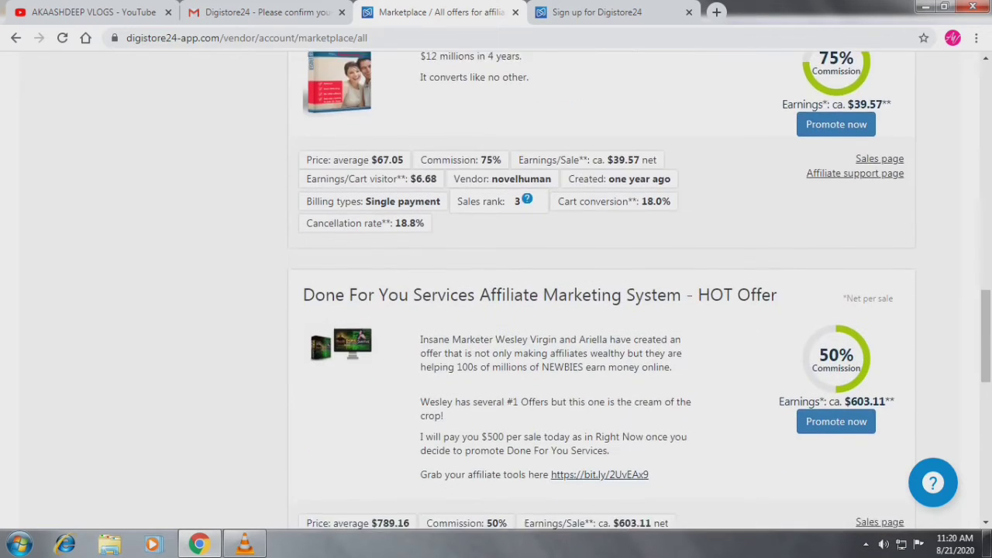
scroll(528, 292, up, 15)
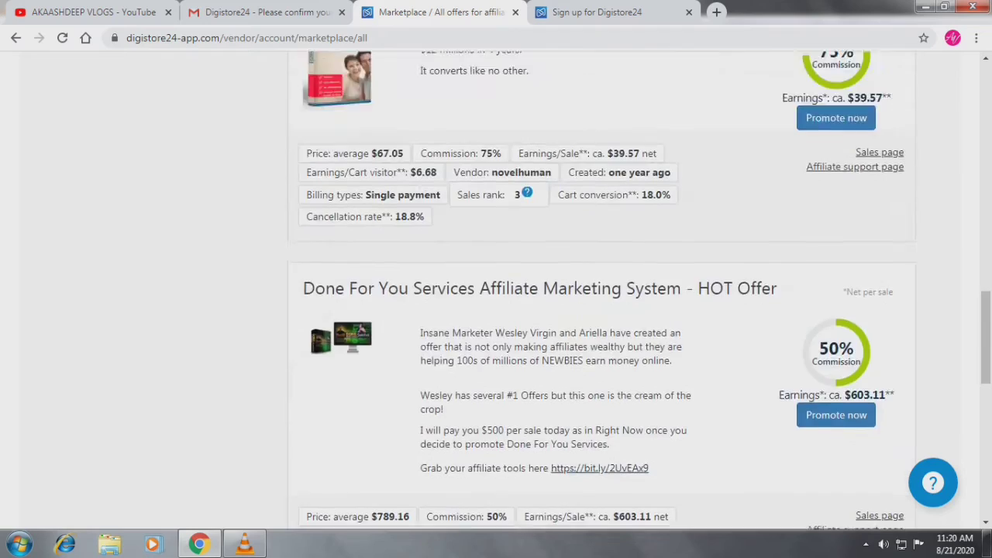
scroll(527, 291, up, 2)
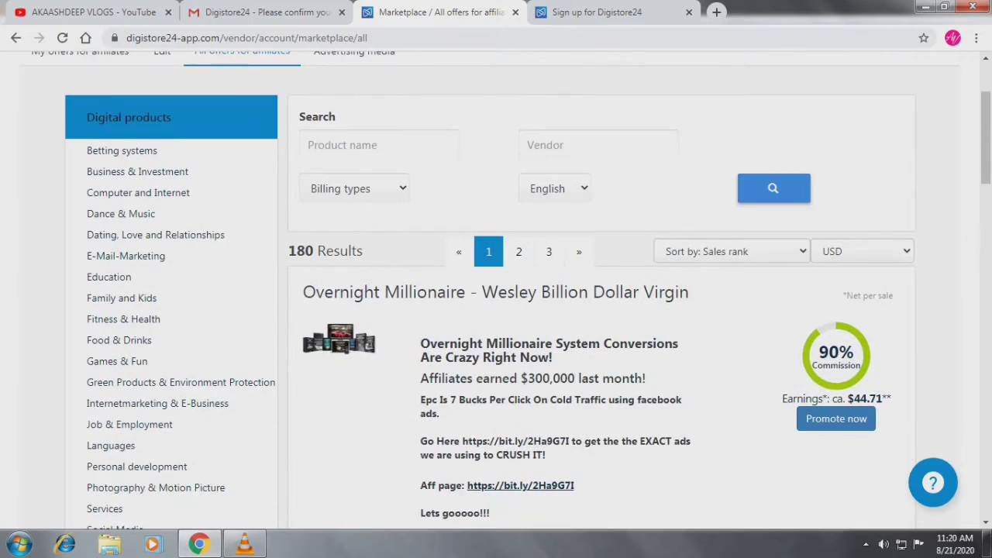
scroll(527, 292, down, 2)
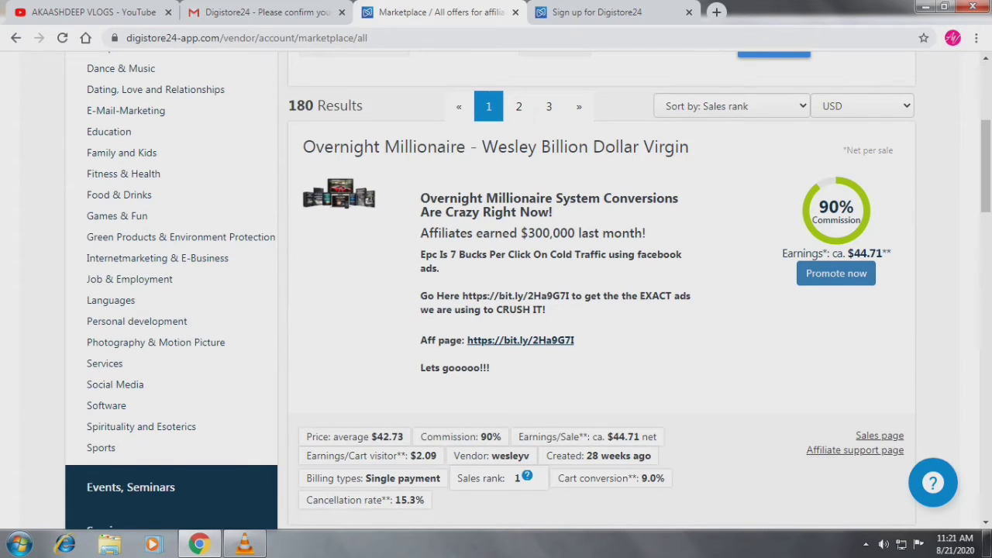
scroll(496, 291, down, 3)
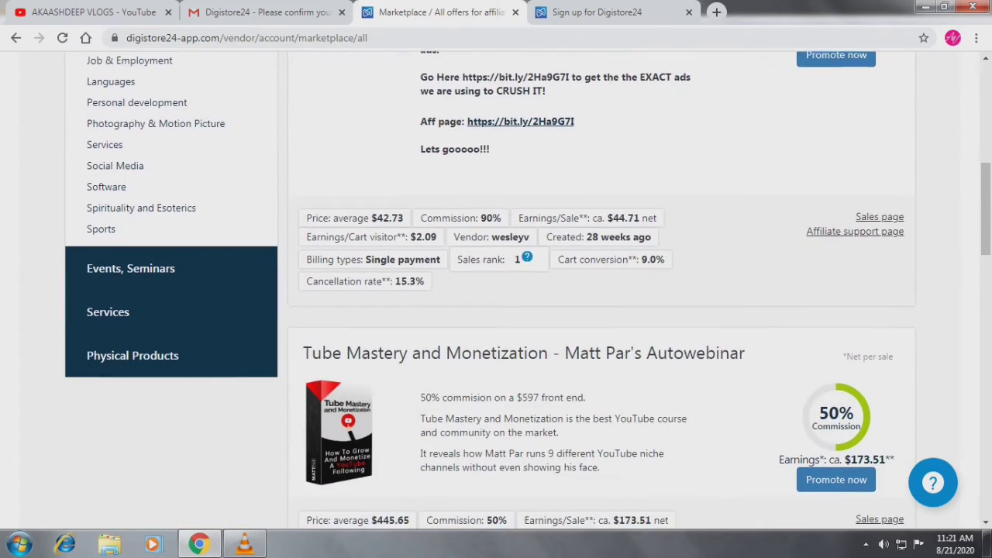
scroll(496, 291, down, 2)
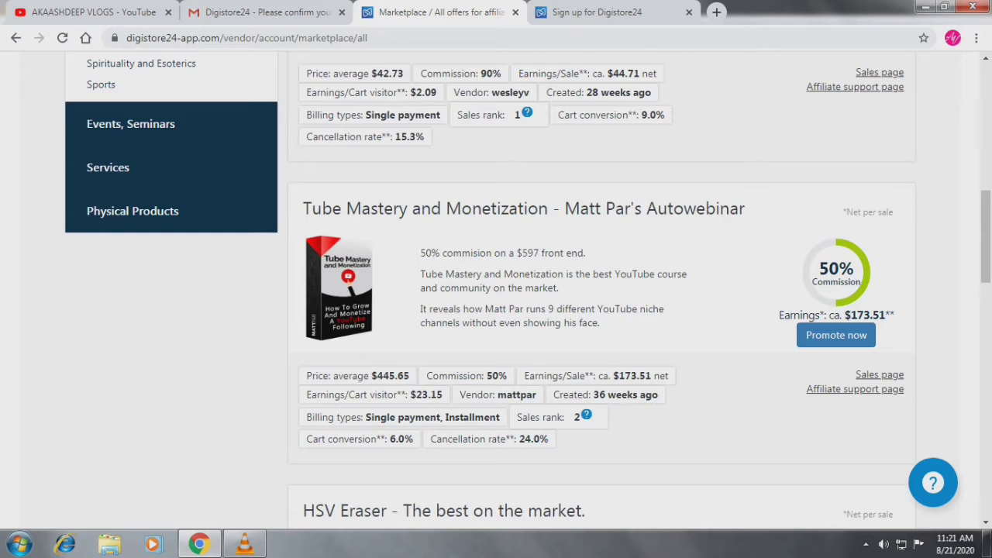
drag(306, 376, 416, 376)
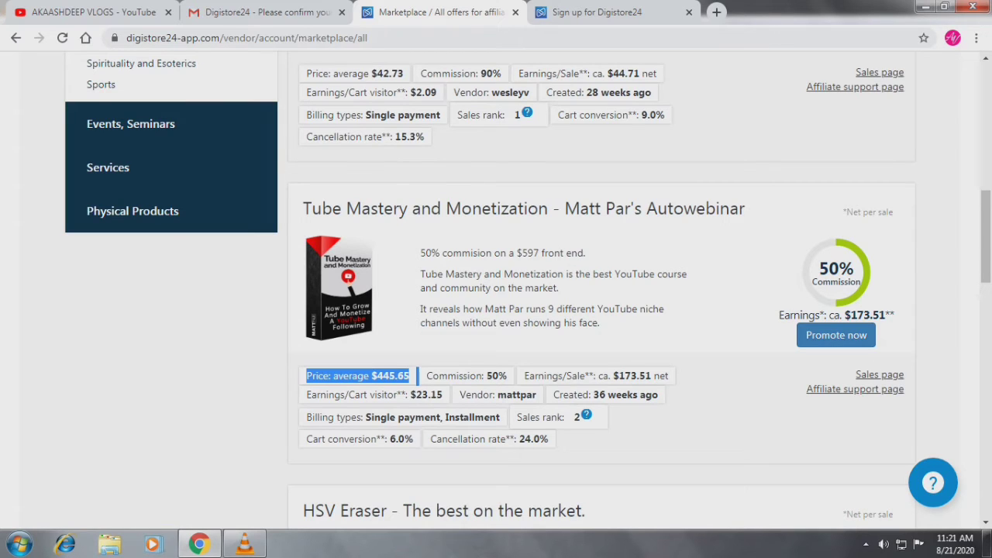
click(418, 376)
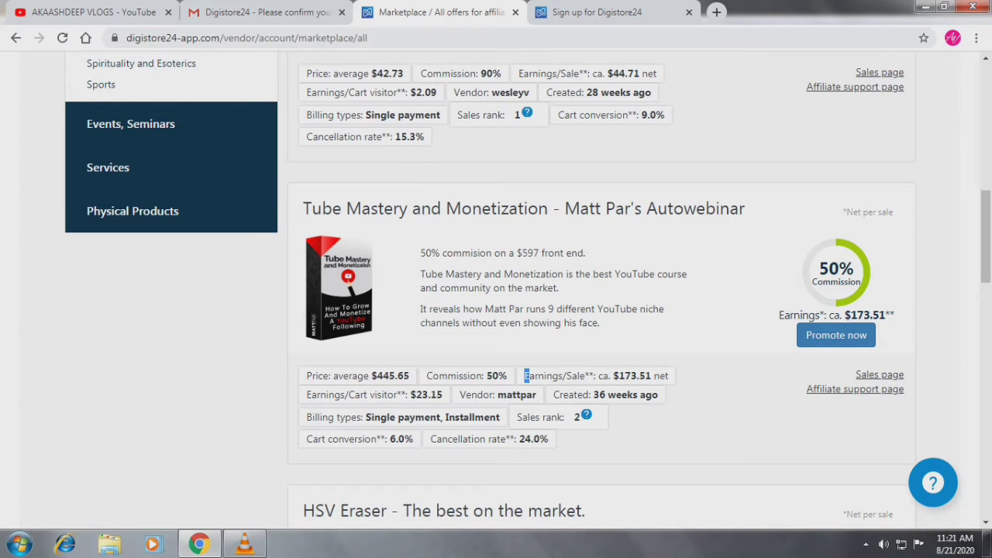
click(538, 381)
drag(525, 375, 659, 395)
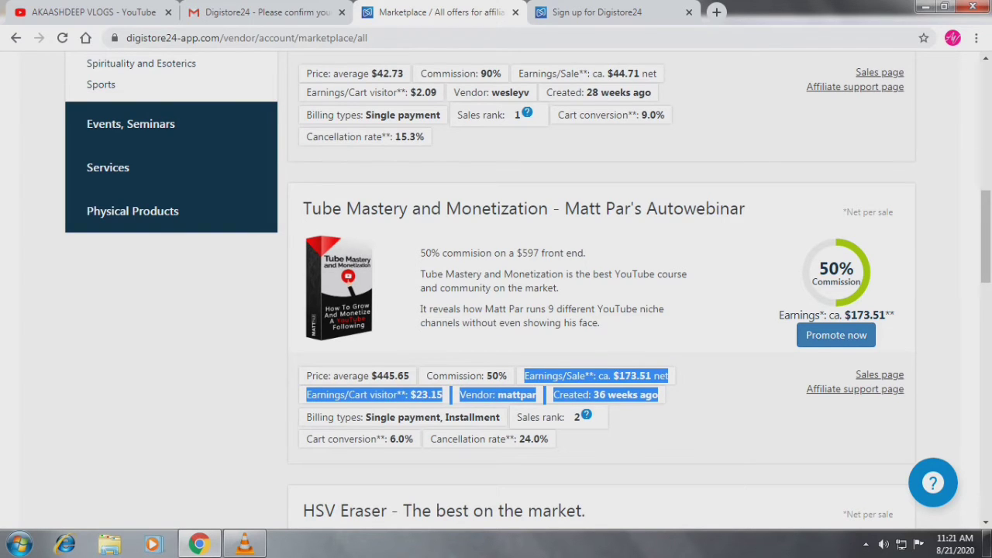
scroll(566, 286, down, 4)
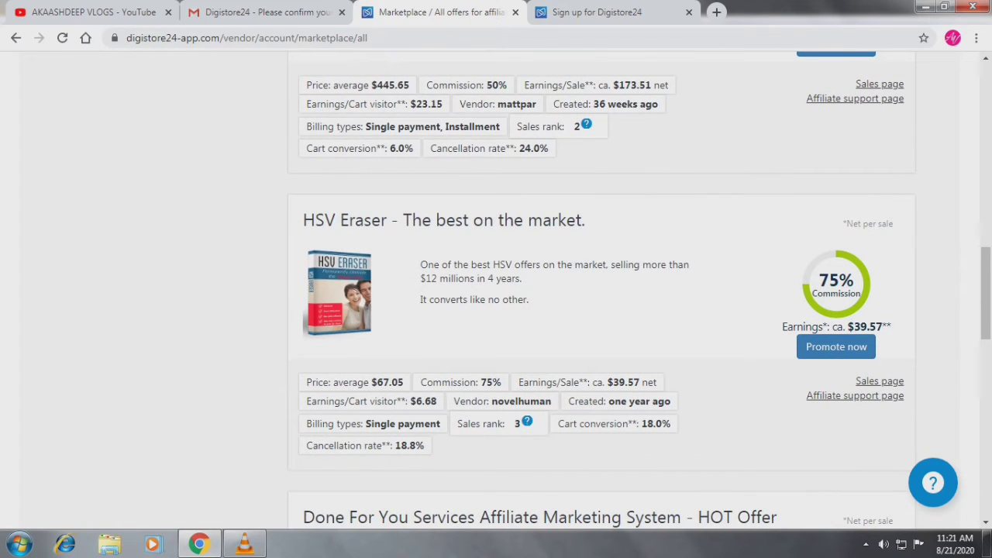
scroll(565, 286, down, 2)
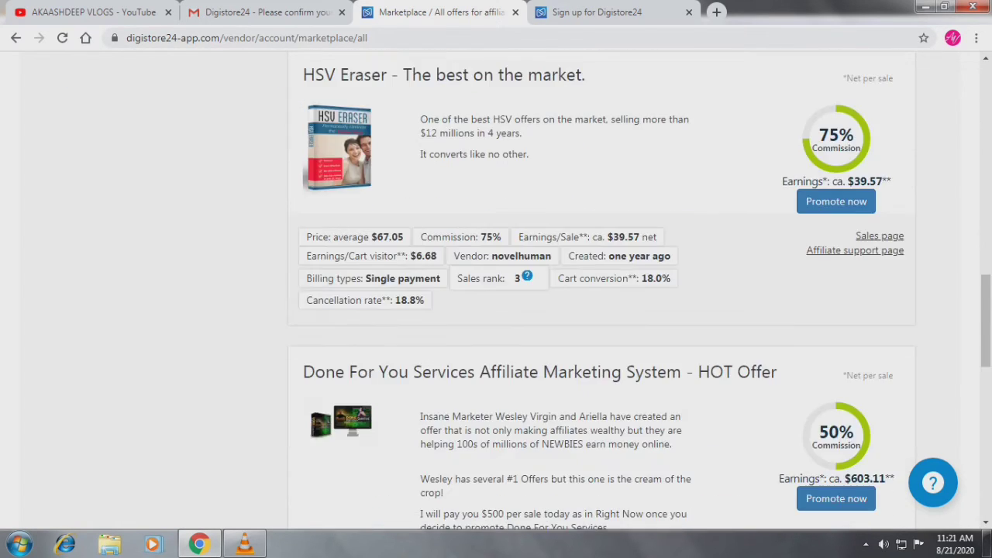
scroll(566, 287, down, 1)
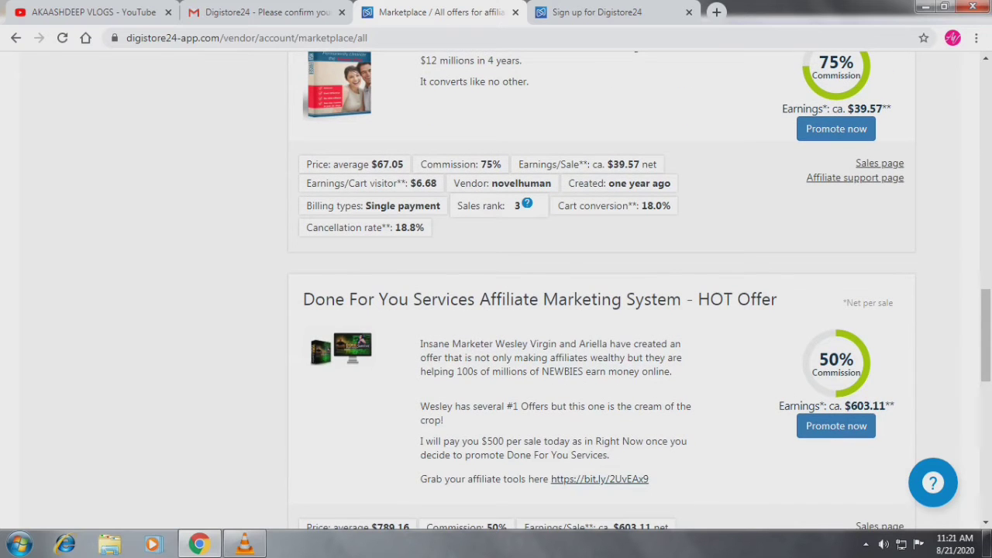
scroll(566, 287, up, 7)
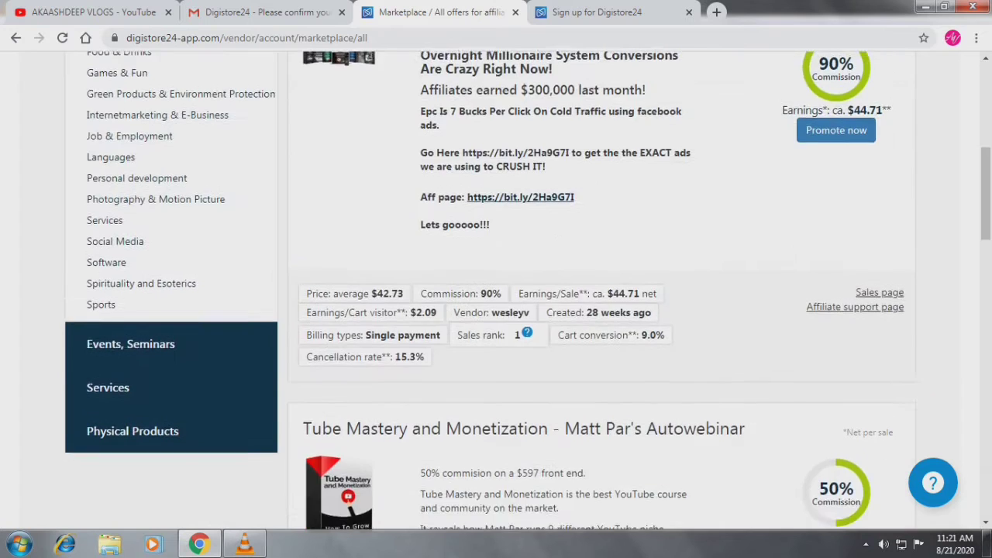
scroll(566, 286, up, 2)
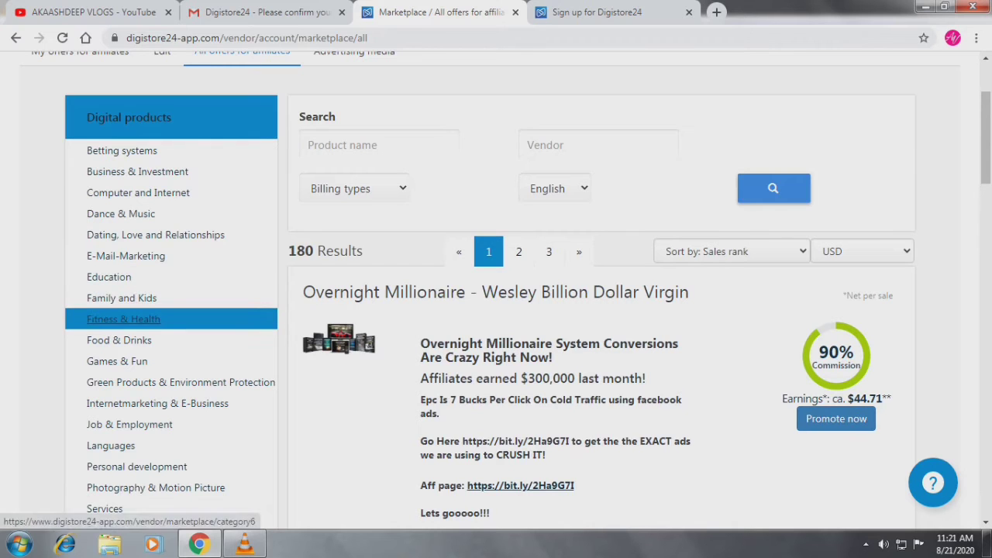
click(123, 319)
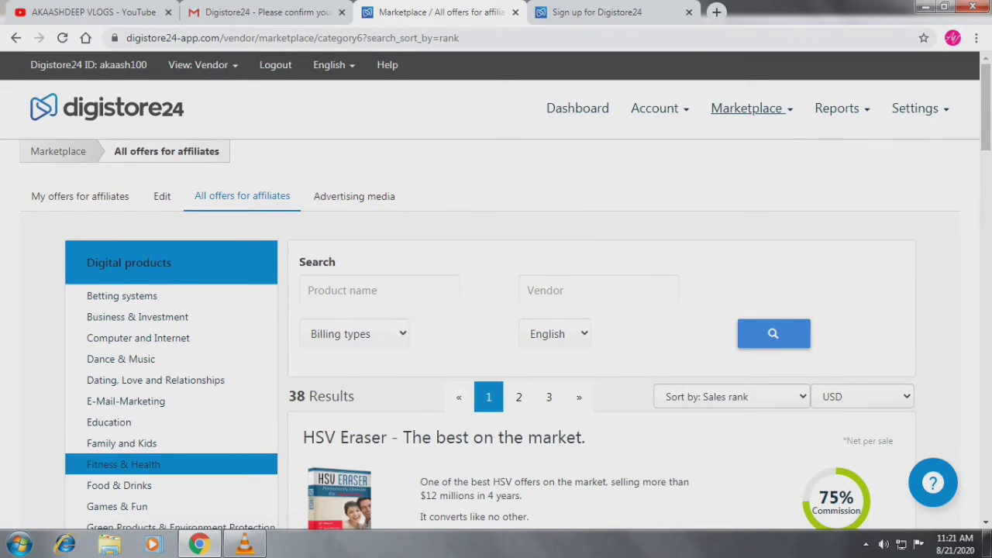
scroll(496, 293, down, 2)
scroll(496, 293, down, 2)
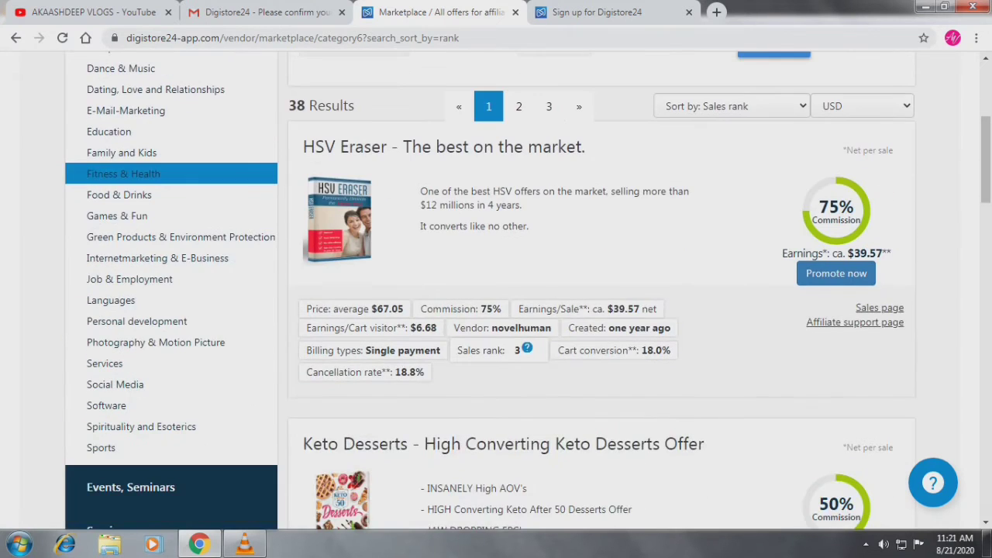
scroll(496, 293, down, 2)
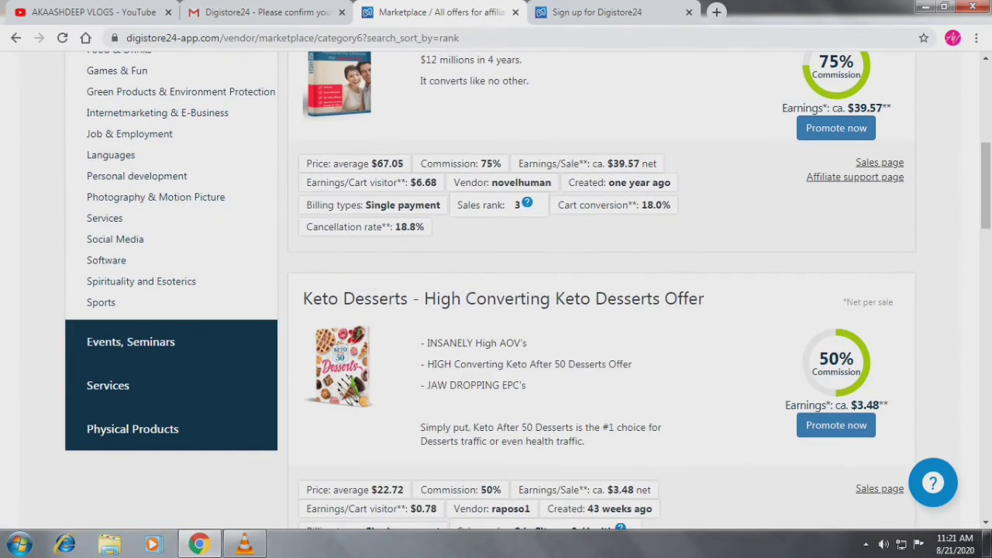
scroll(496, 293, down, 1)
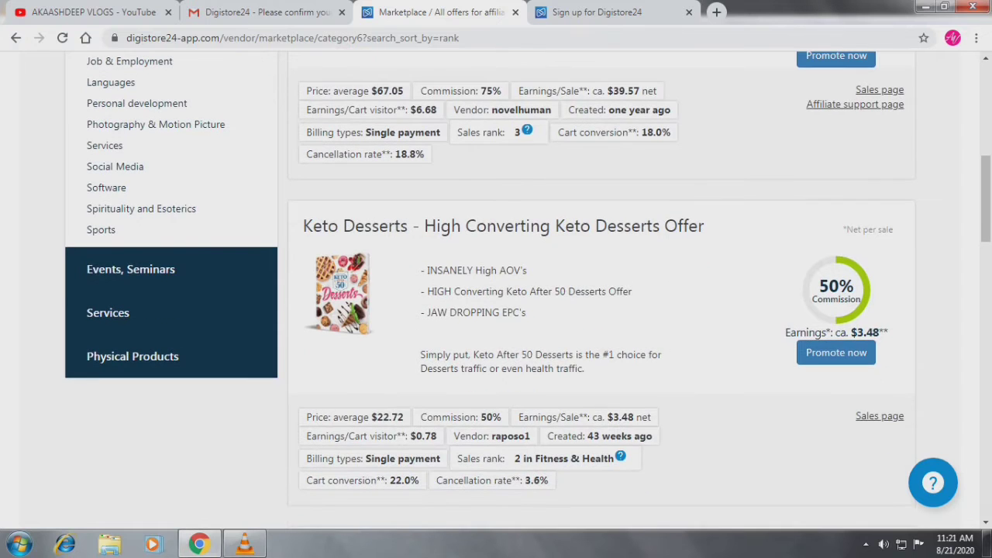
scroll(496, 293, down, 1)
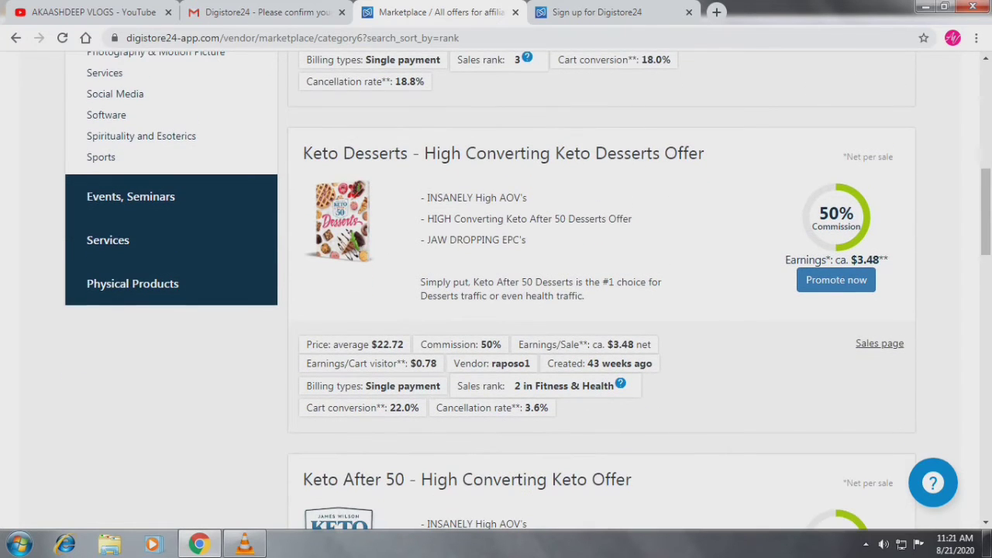
scroll(496, 293, down, 3)
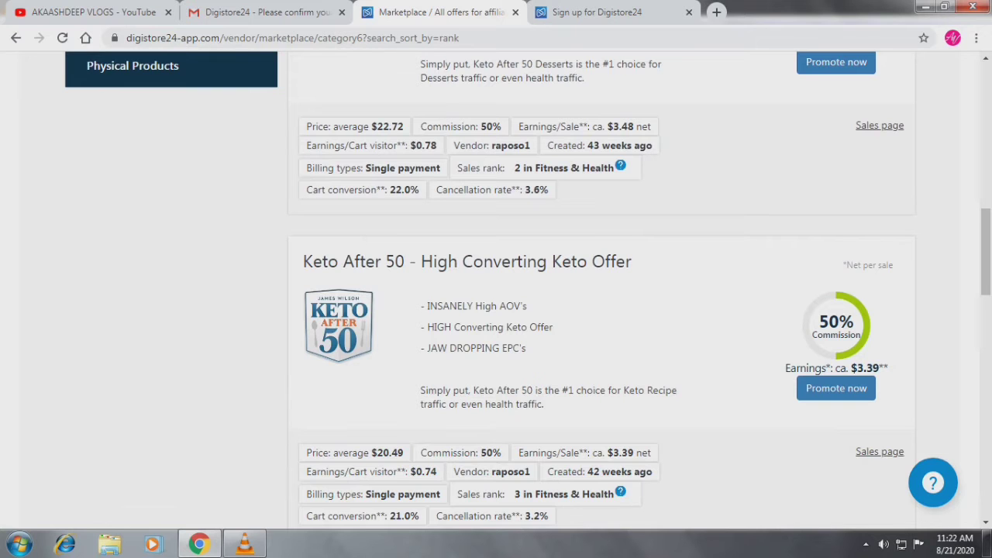
scroll(136, 321, up, 7)
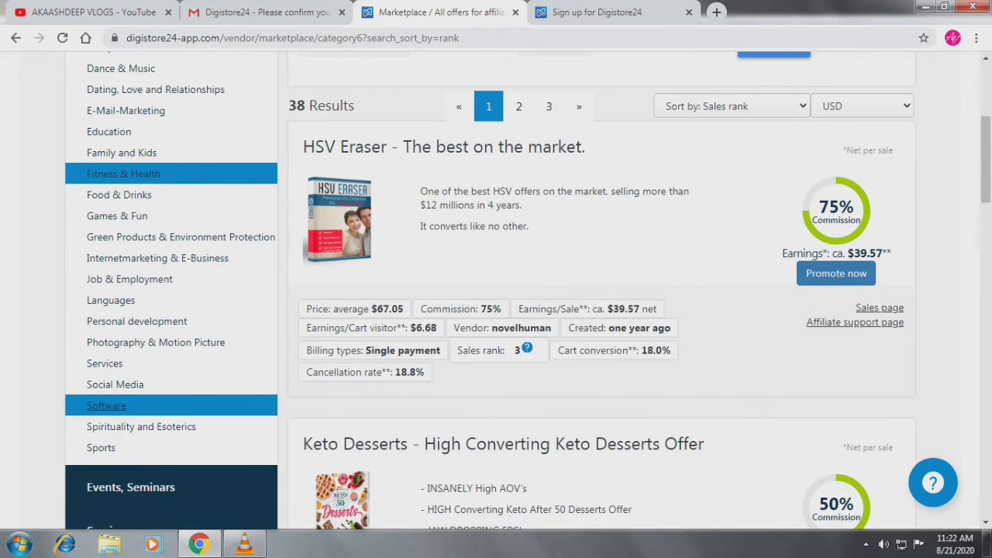
scroll(117, 405, up, 2)
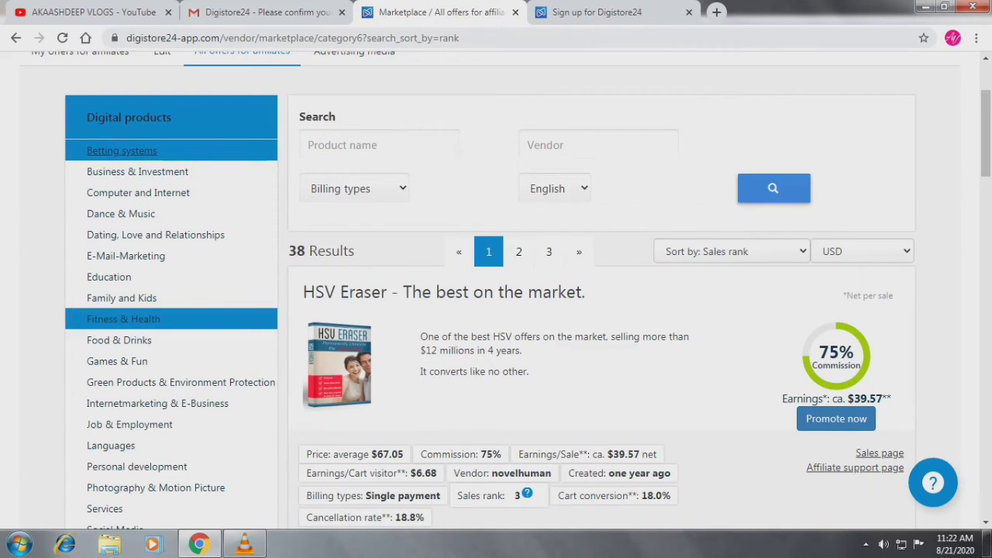
click(122, 150)
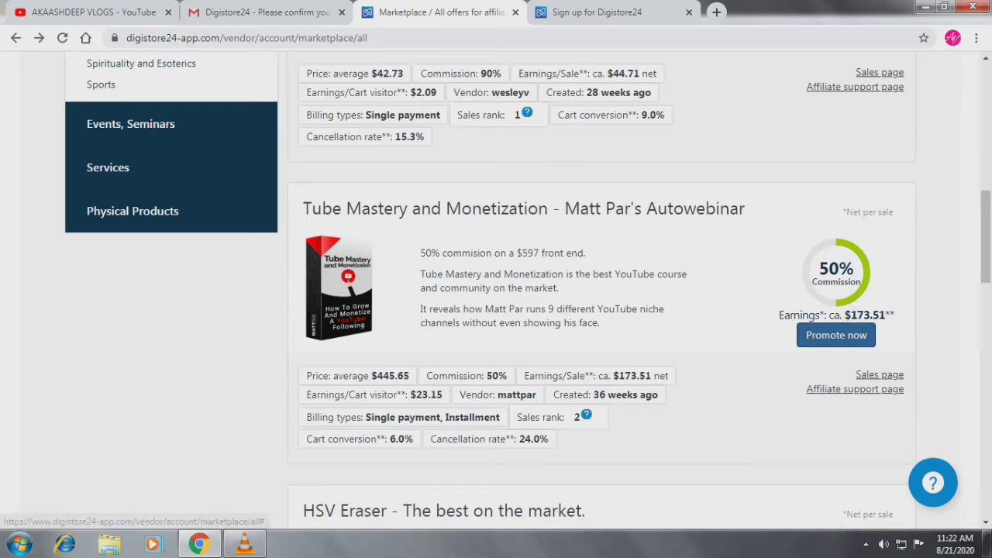
Step: Get the Tube Mastery and Monetization promolink, copy its URL and open it in a new tab
click(836, 335)
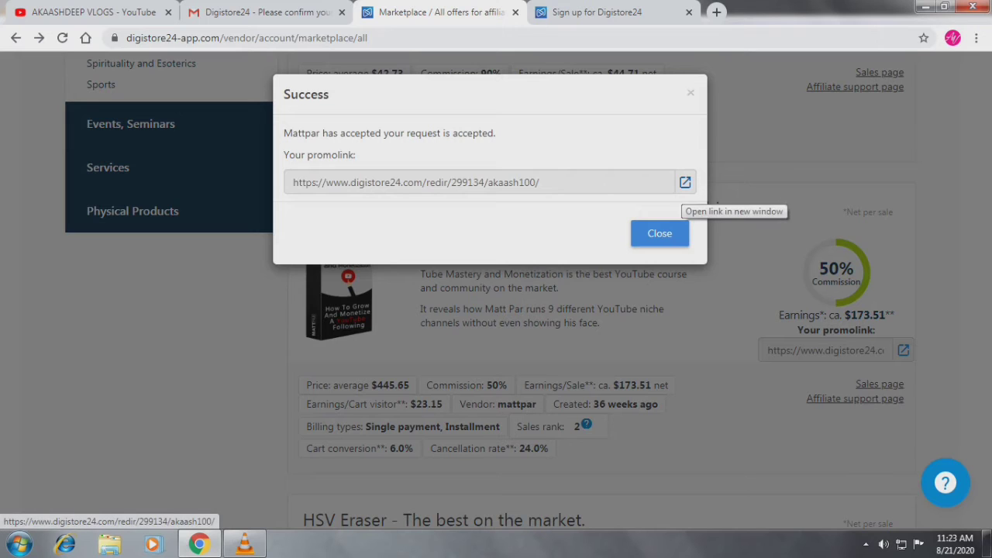
click(416, 182)
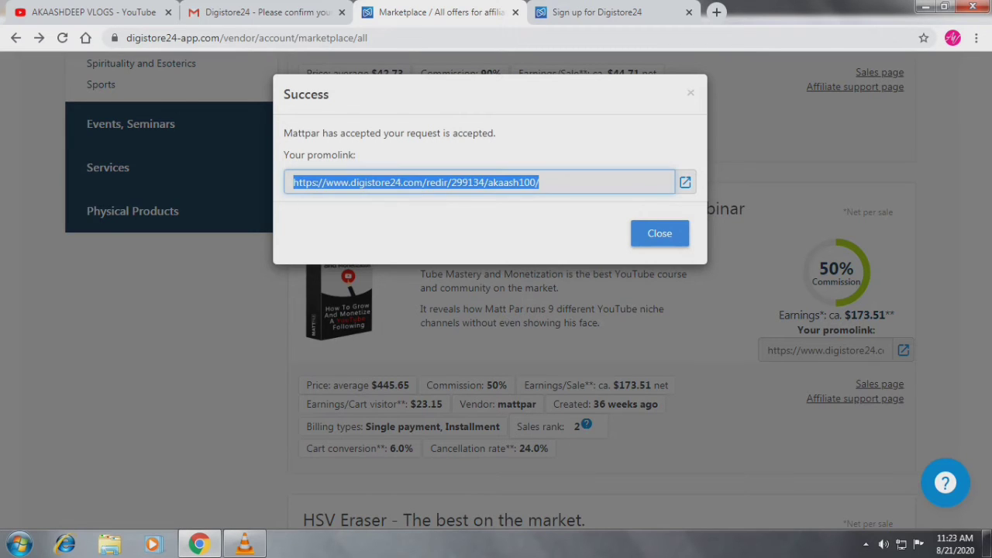
right_click(326, 184)
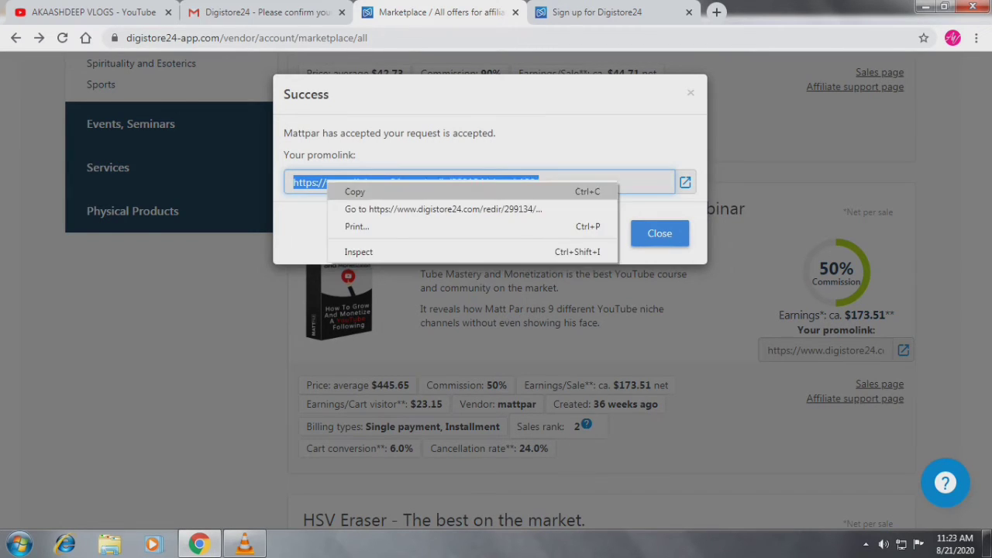
click(355, 191)
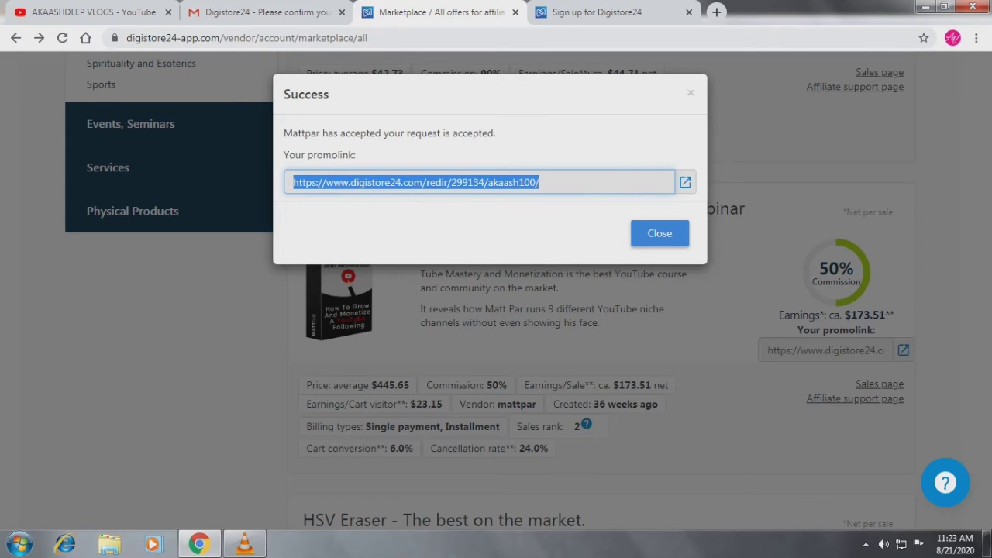
click(686, 183)
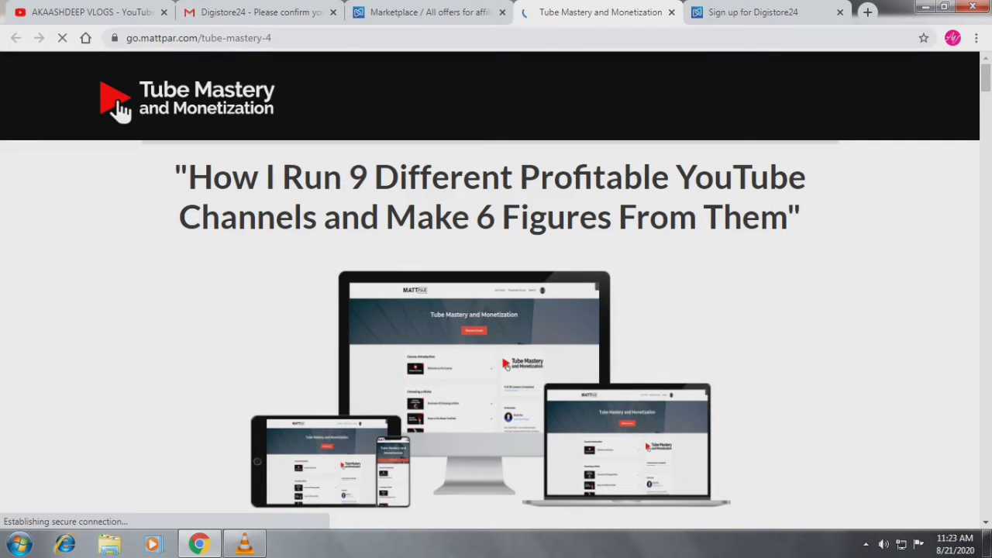
scroll(116, 108, down, 1)
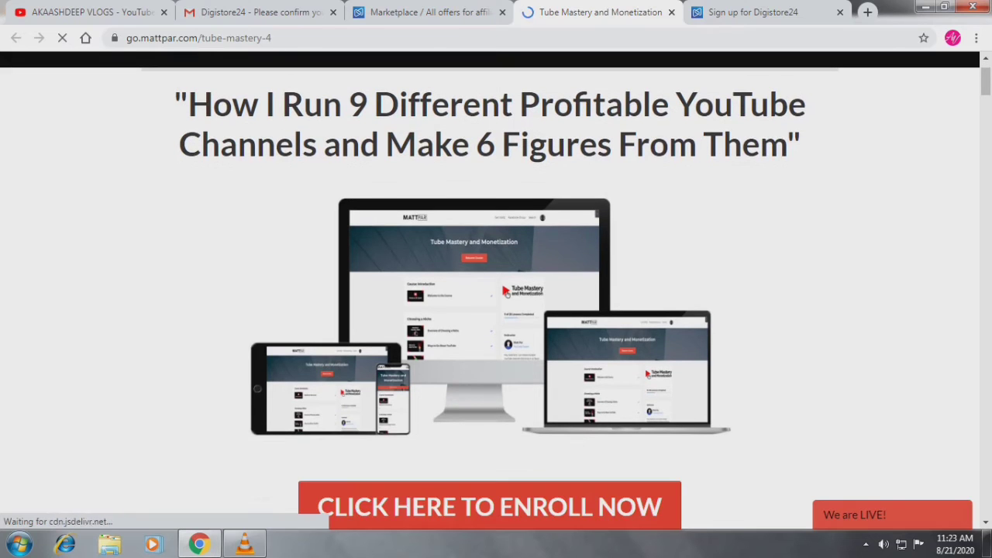
scroll(496, 248, down, 3)
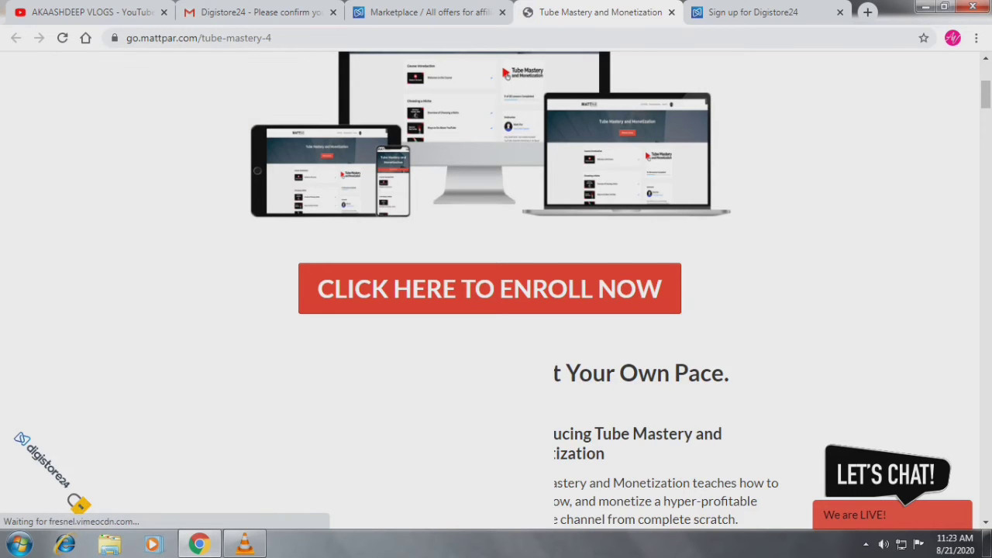
scroll(496, 287, down, 8)
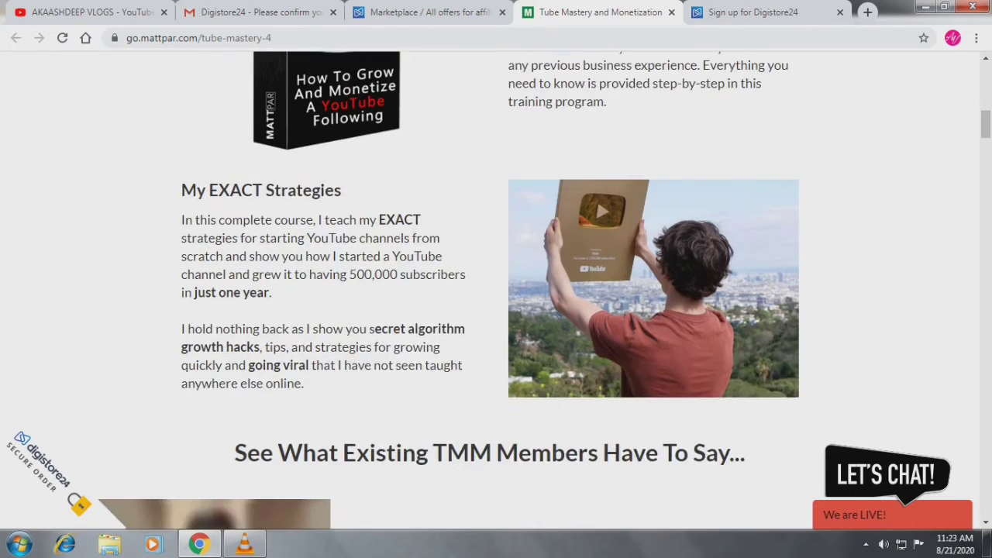
scroll(496, 287, down, 5)
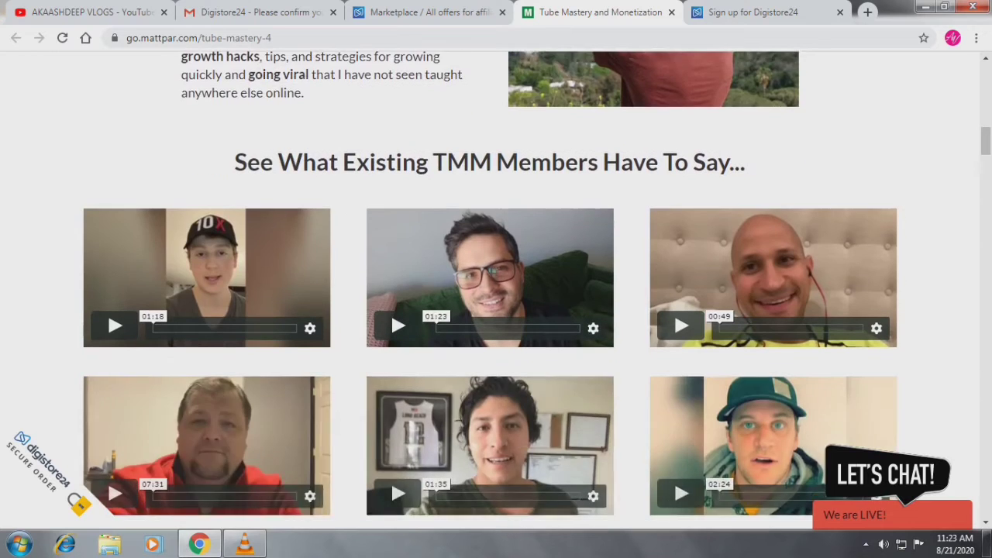
scroll(391, 333, down, 3)
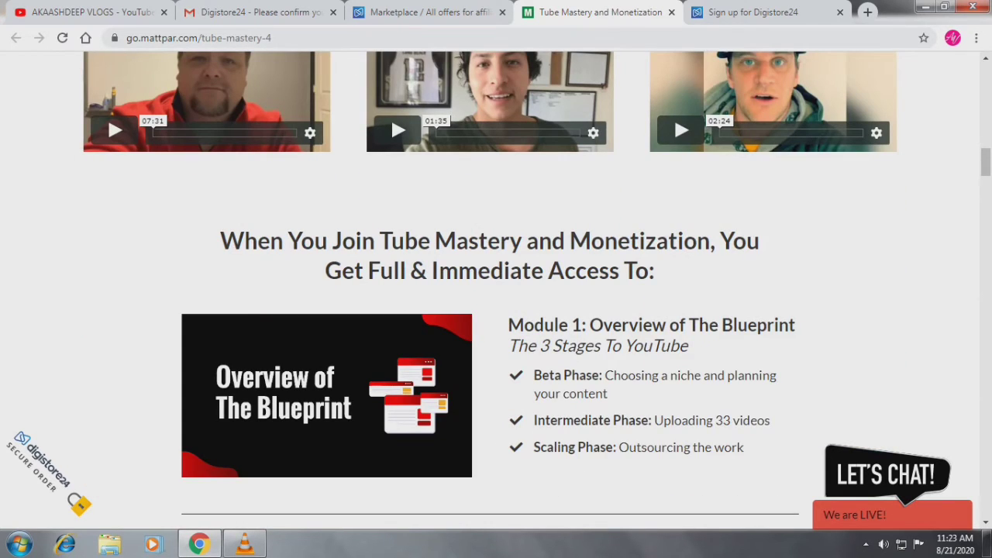
scroll(390, 333, up, 8)
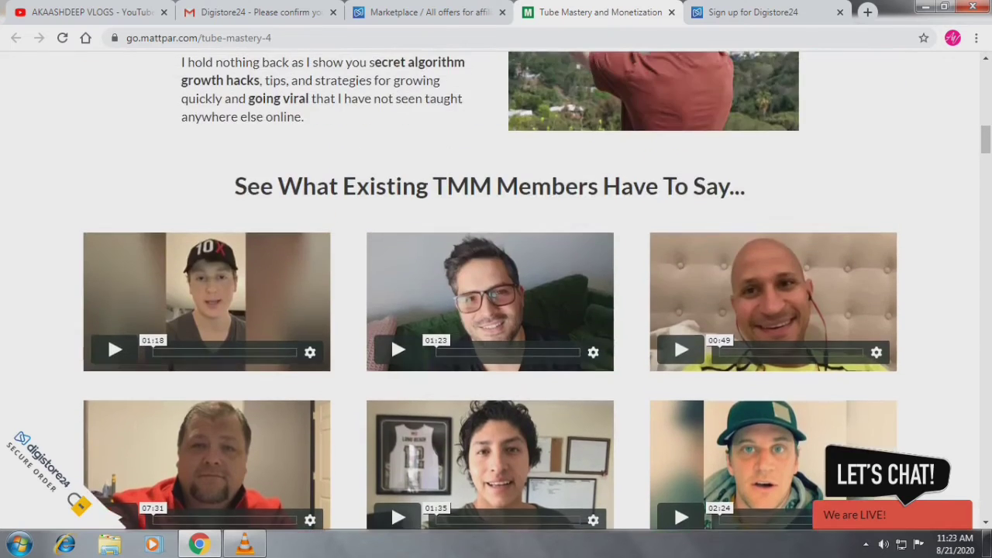
scroll(496, 294, up, 4)
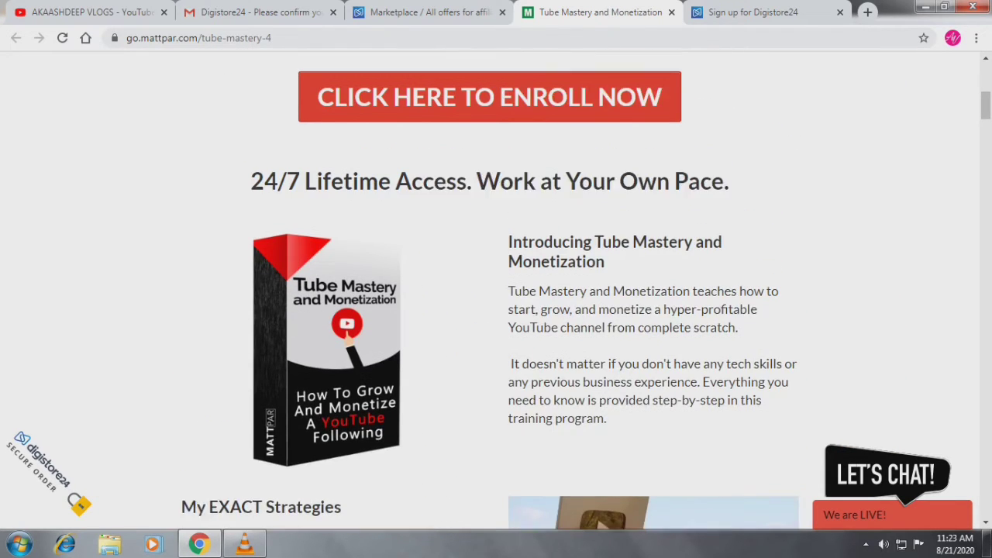
scroll(496, 295, down, 1)
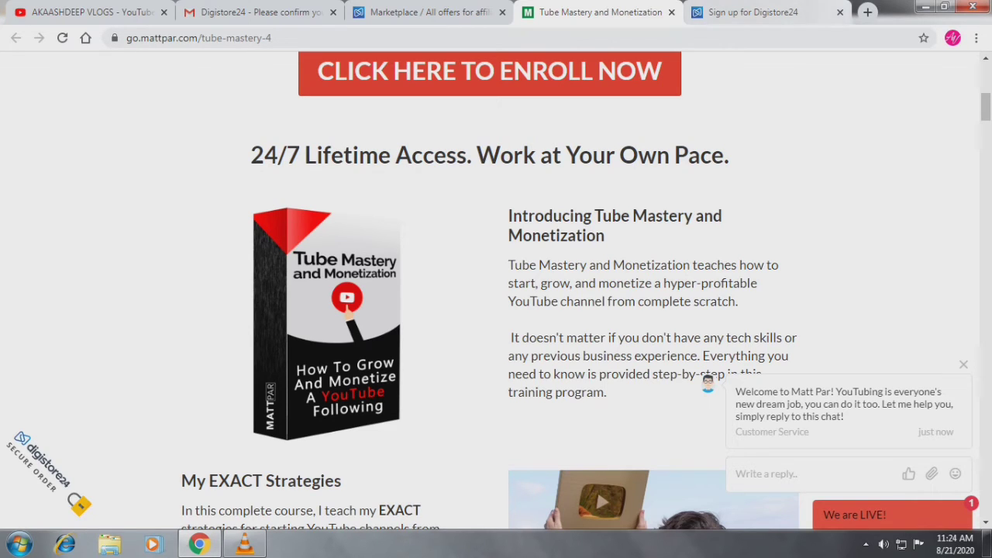
Step: Search 'google docs' in a new tab and open the docs.google.com home page
key(ctrl+t)
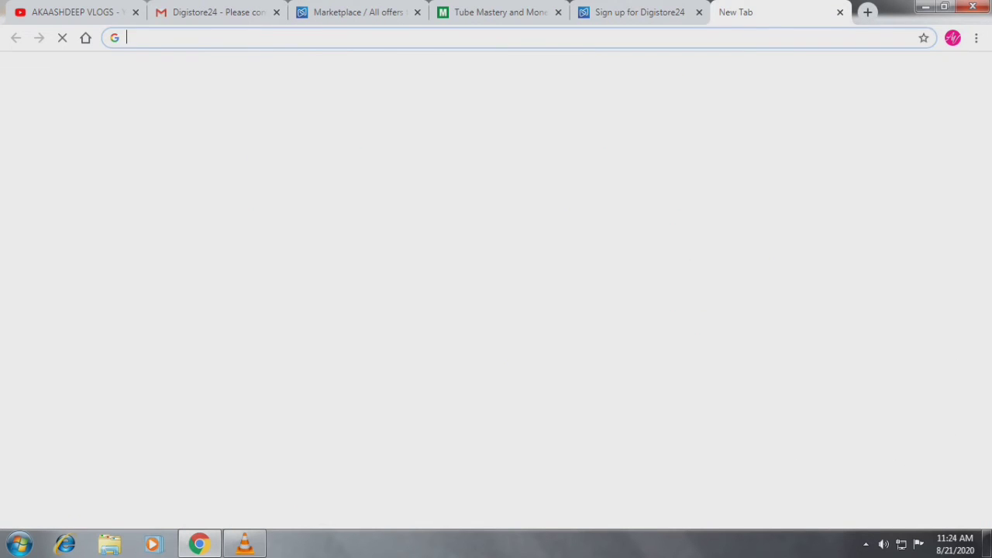
text(g)
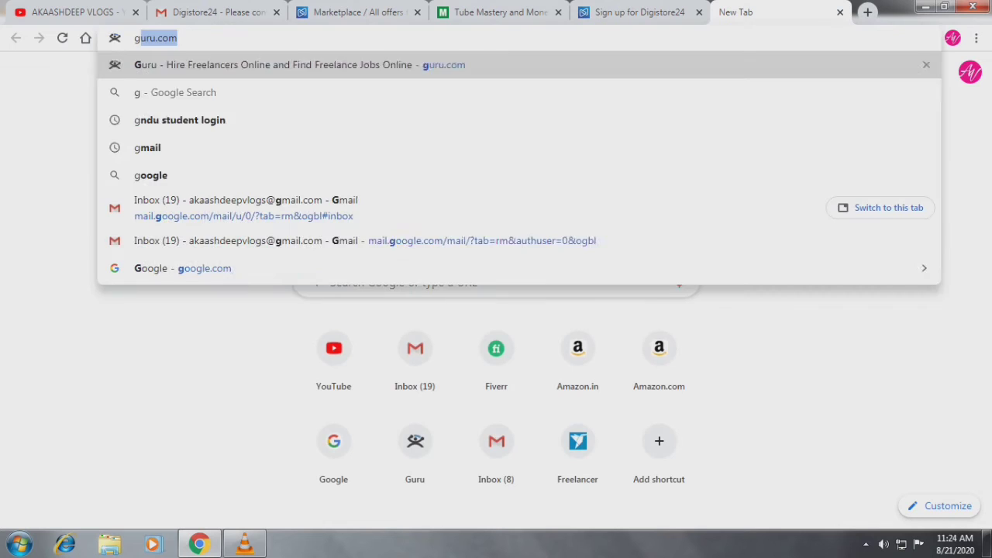
text(oogle)
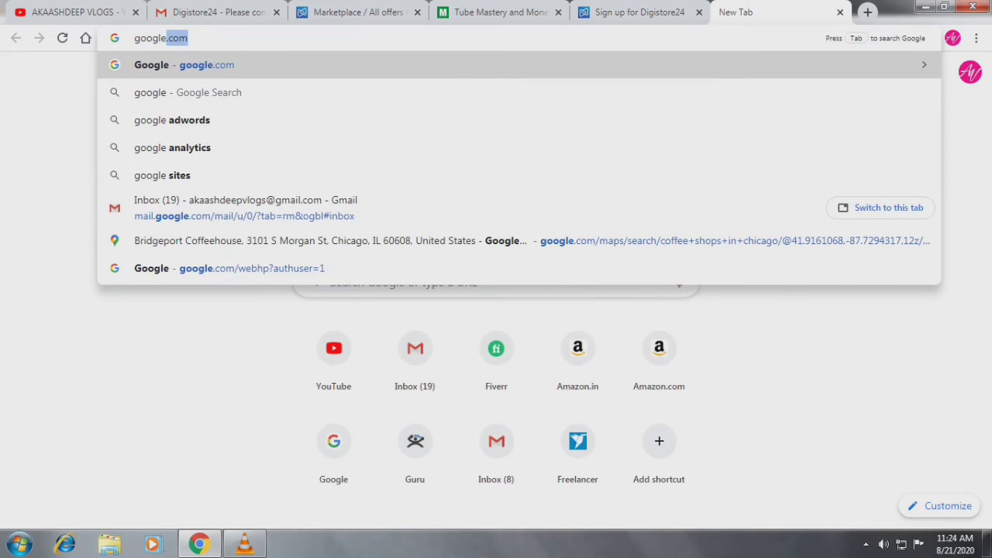
text( docs)
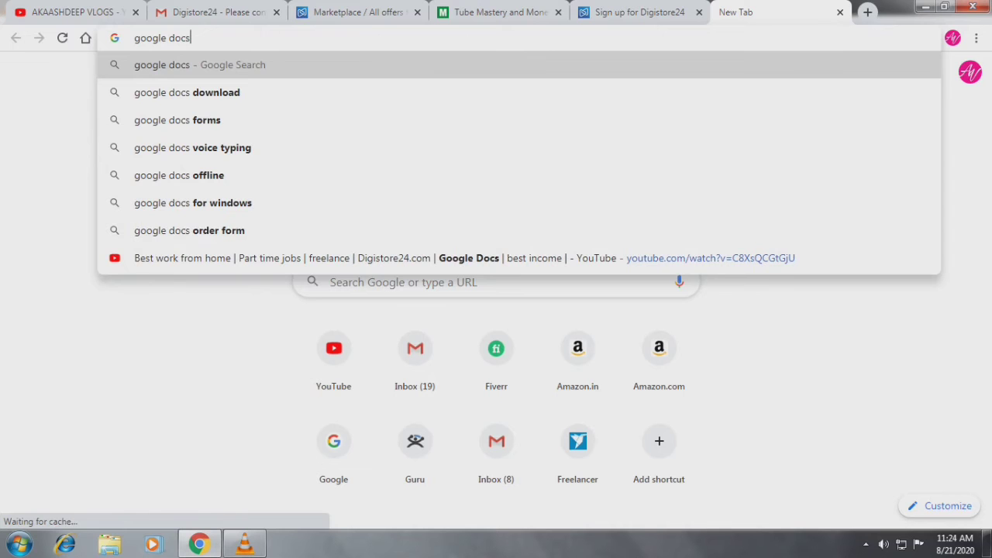
key(Return)
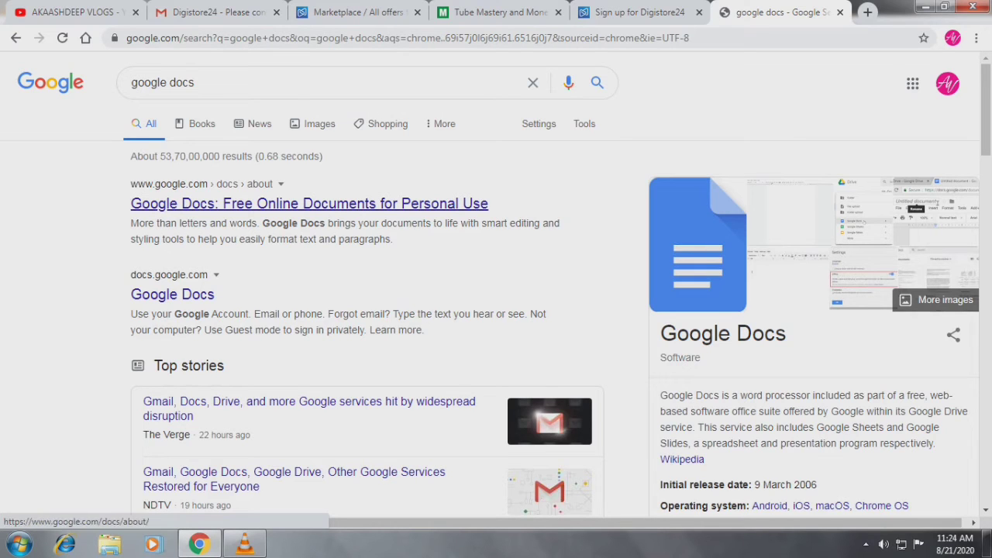
click(310, 203)
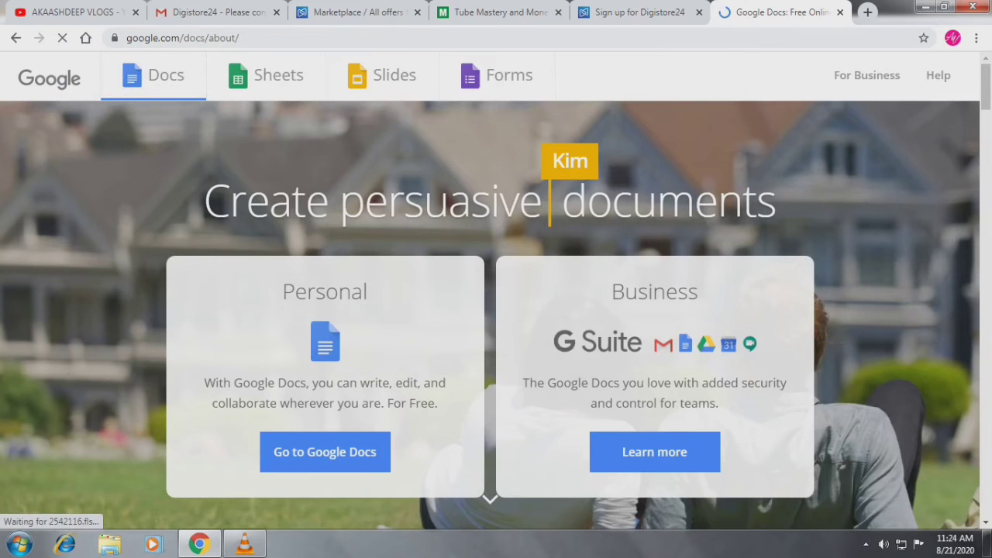
key(alt+Left)
click(172, 294)
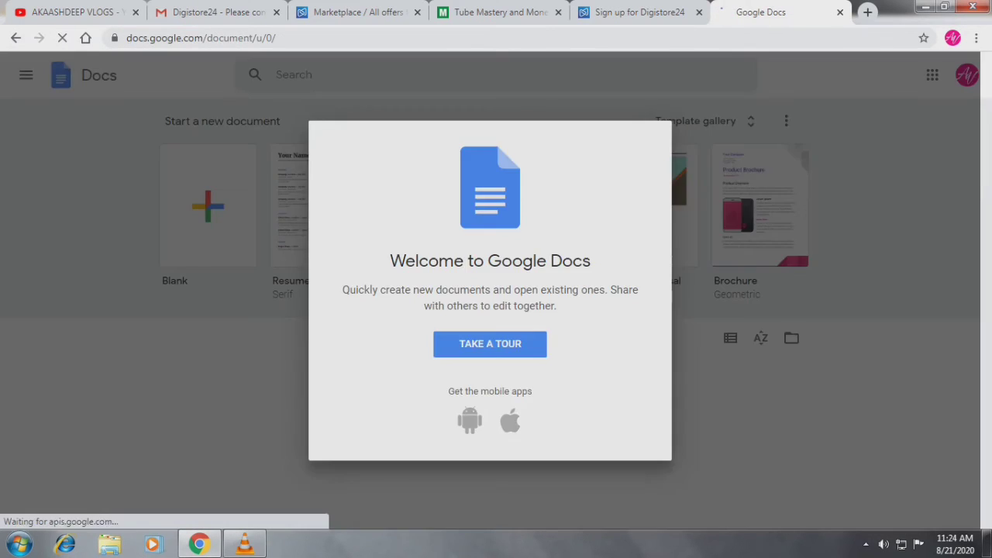
Step: Dismiss the welcome message, create a Blank document, and return to the Tube Mastery tab
click(655, 137)
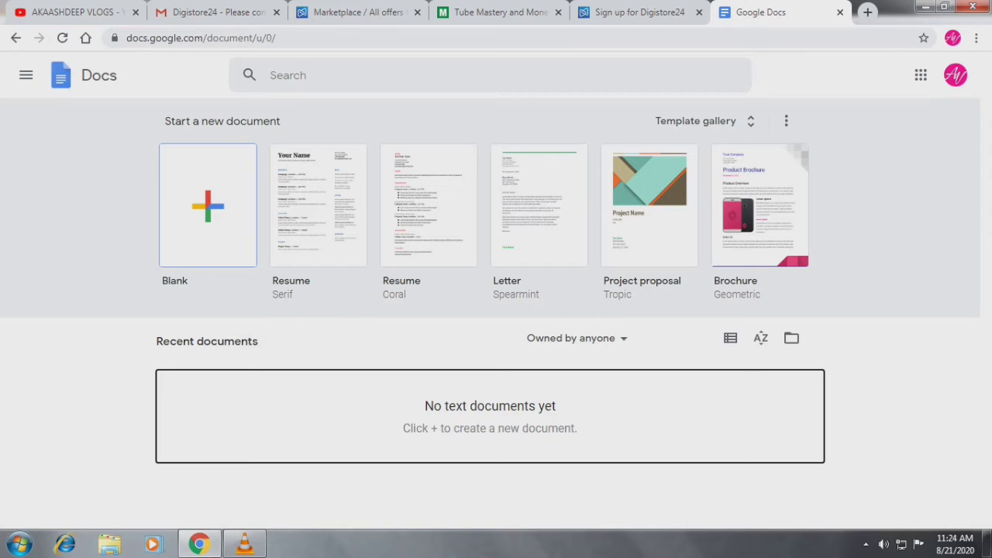
click(208, 205)
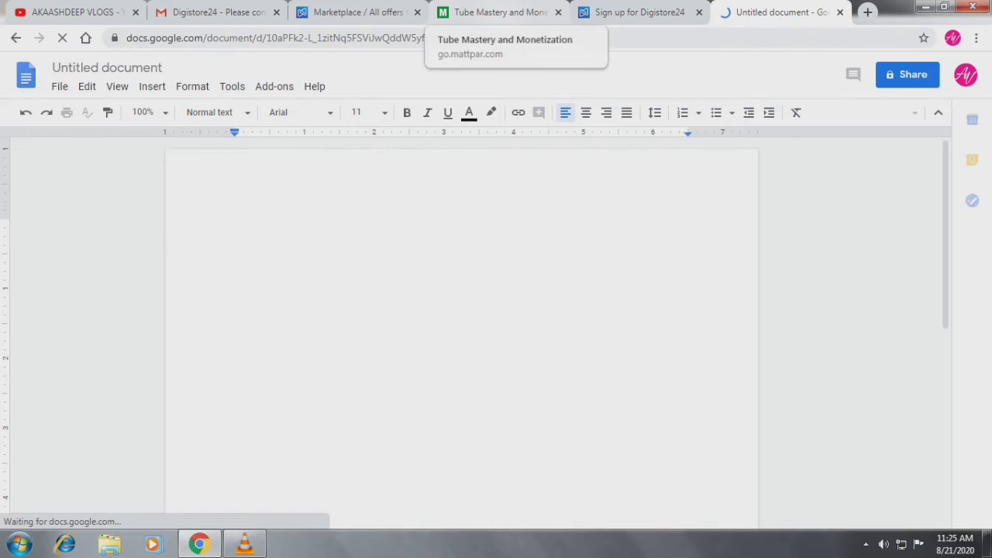
click(500, 13)
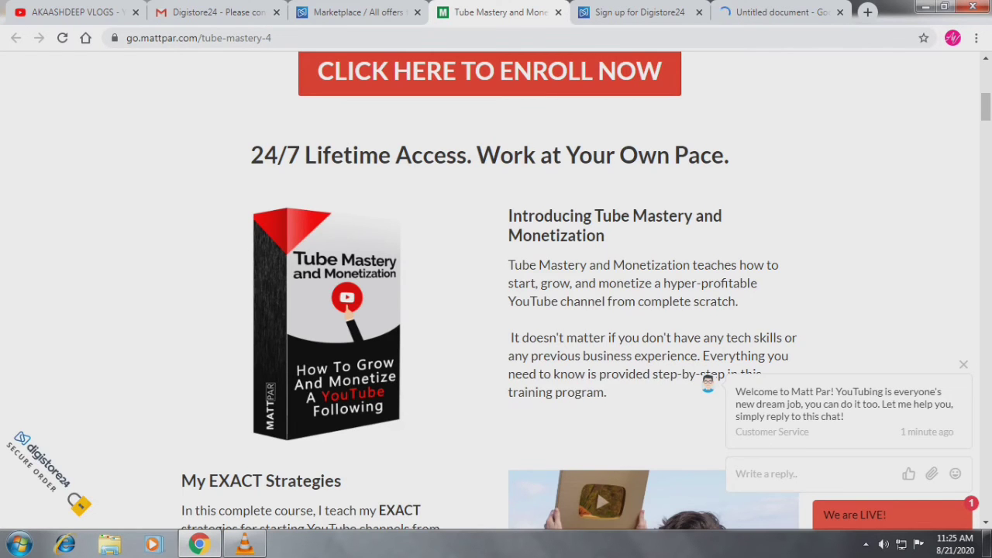
Step: Copy the Tube Mastery sales page headline and bring up paste options in the Untitled document
scroll(116, 108, up, 7)
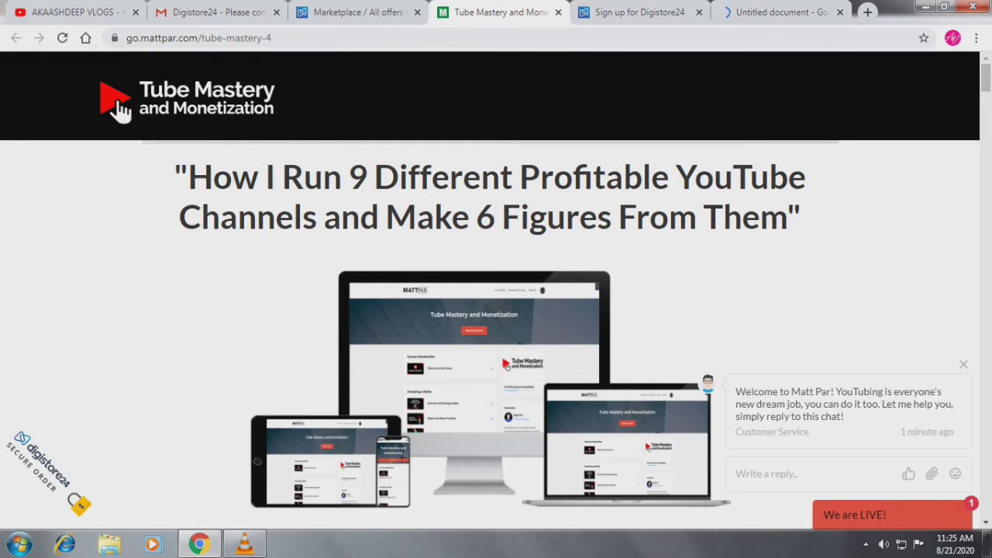
drag(175, 177, 802, 217)
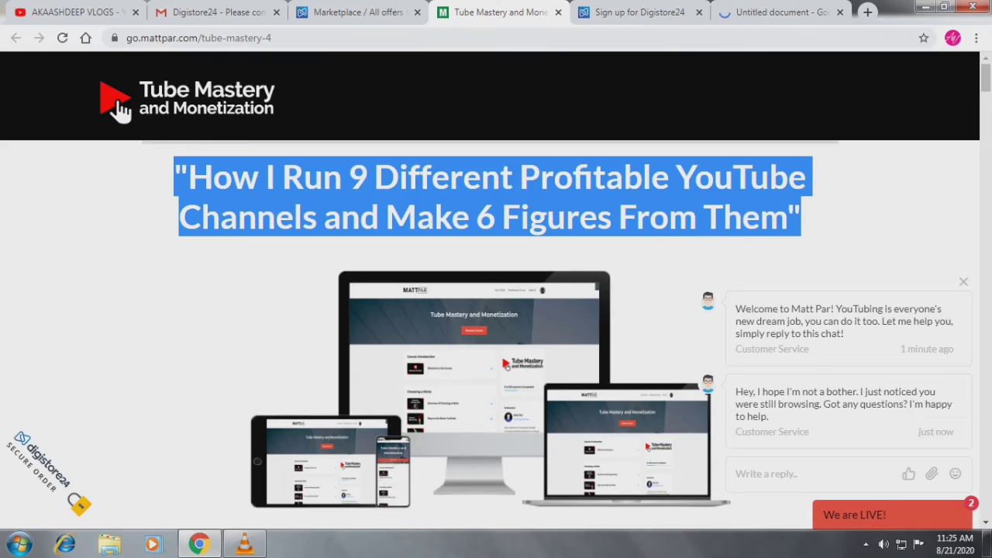
right_click(640, 193)
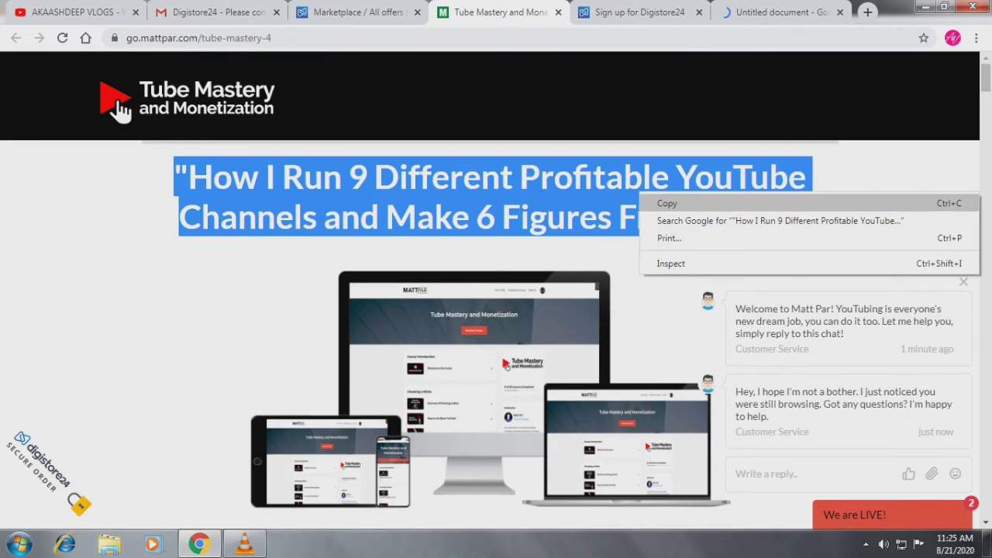
click(667, 203)
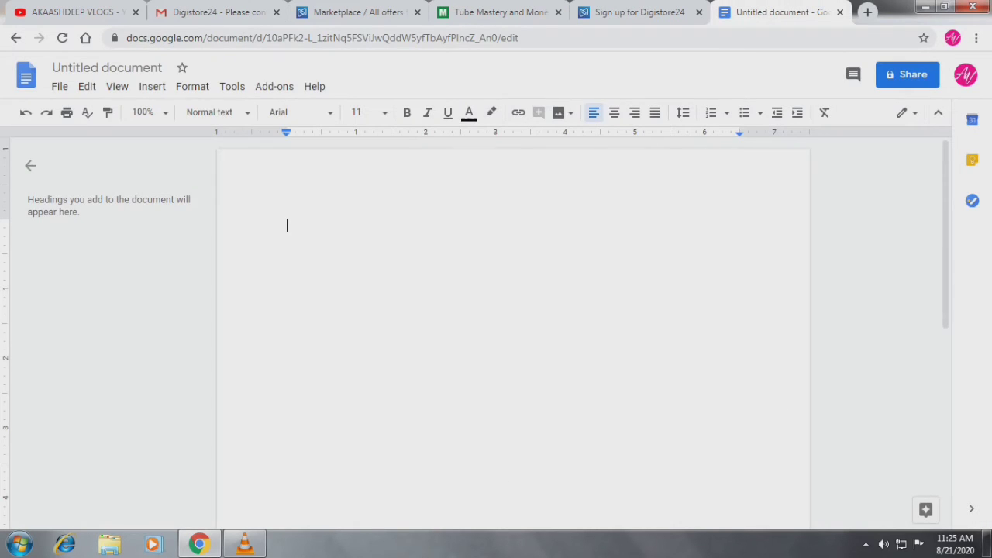
right_click(310, 226)
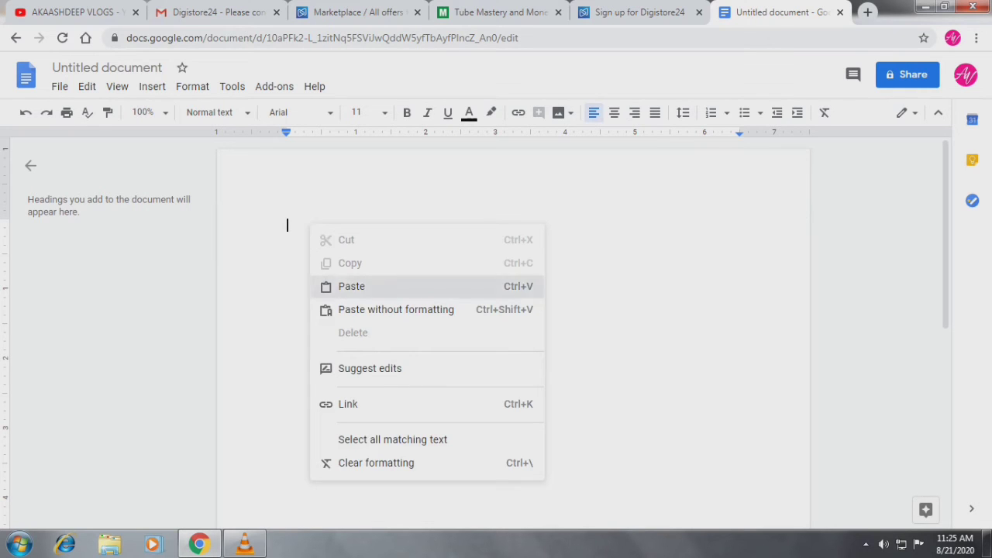
Step: Paste the copied headline into the document and add the 'For details, Click here' line
key(Escape)
key(ctrl+v)
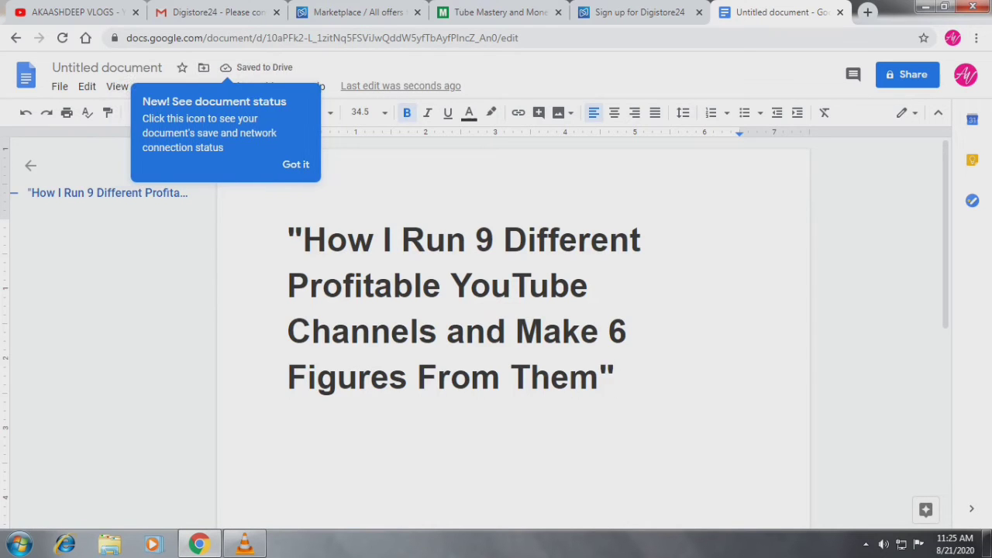
scroll(512, 310, down, 2)
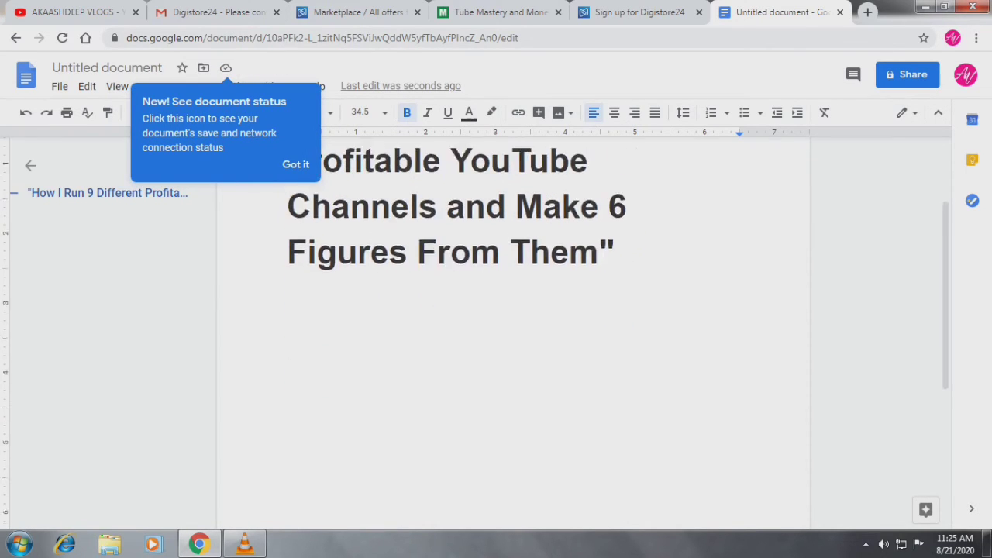
key(Return)
key(ctrl+v)
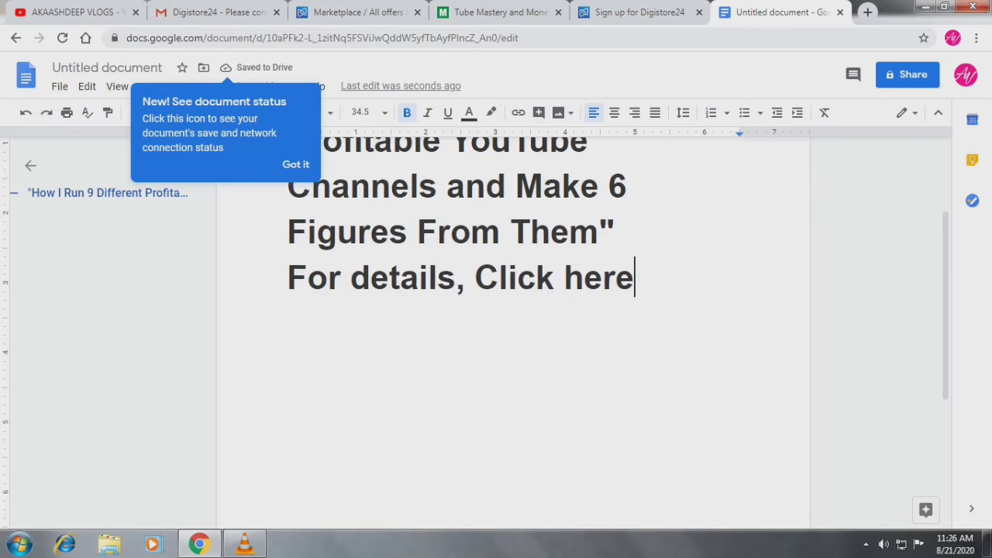
Step: Add a blank line under the headline and change 'For details' to 'For more details'
click(615, 232)
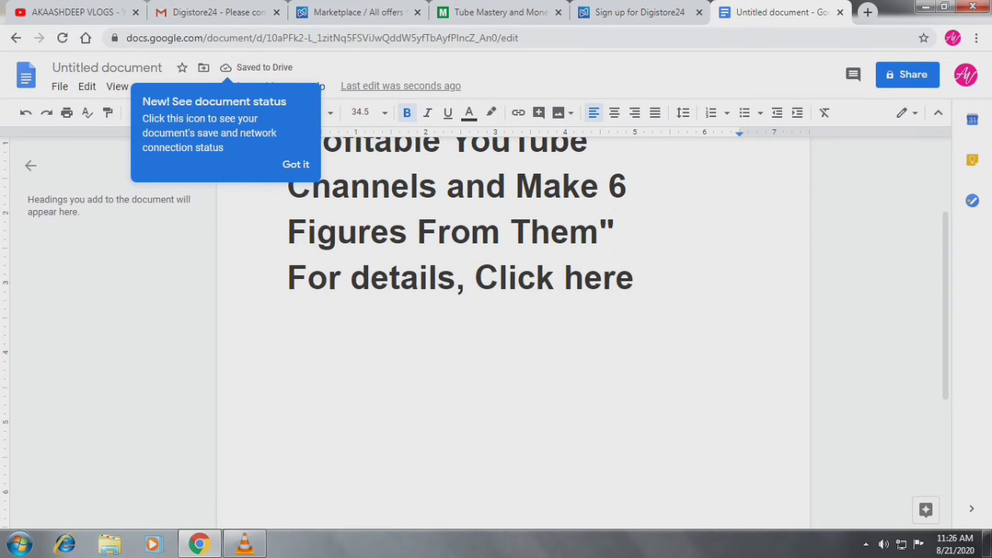
key(Return)
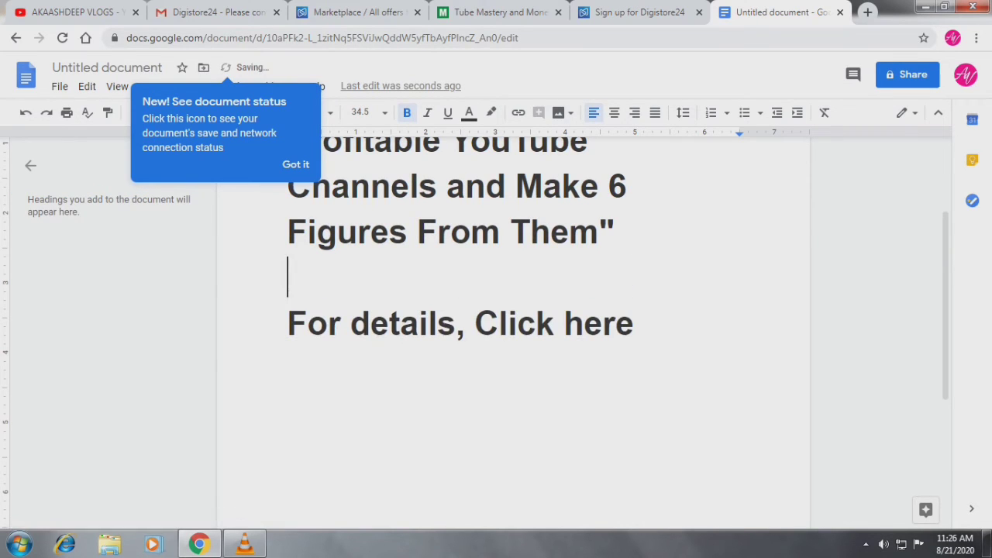
click(341, 323)
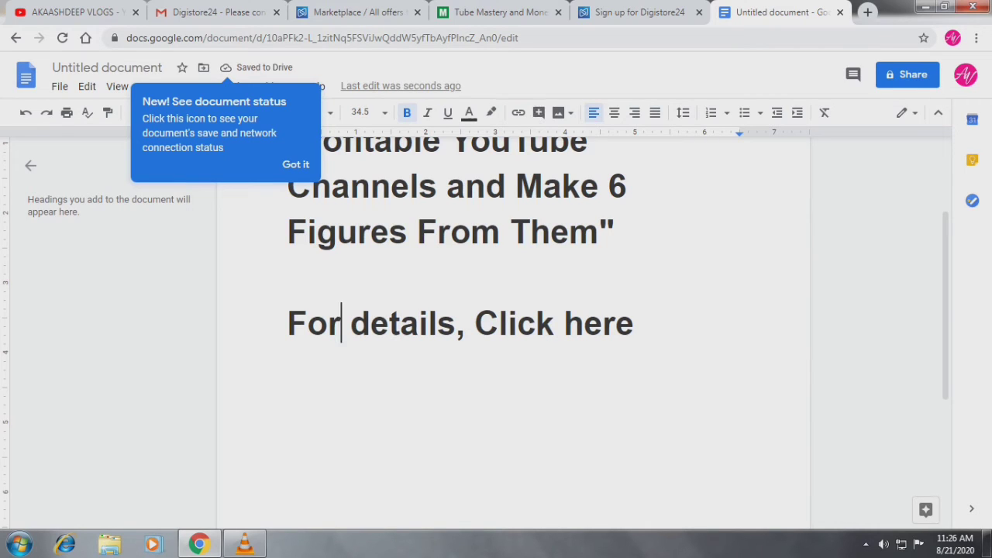
text(mot)
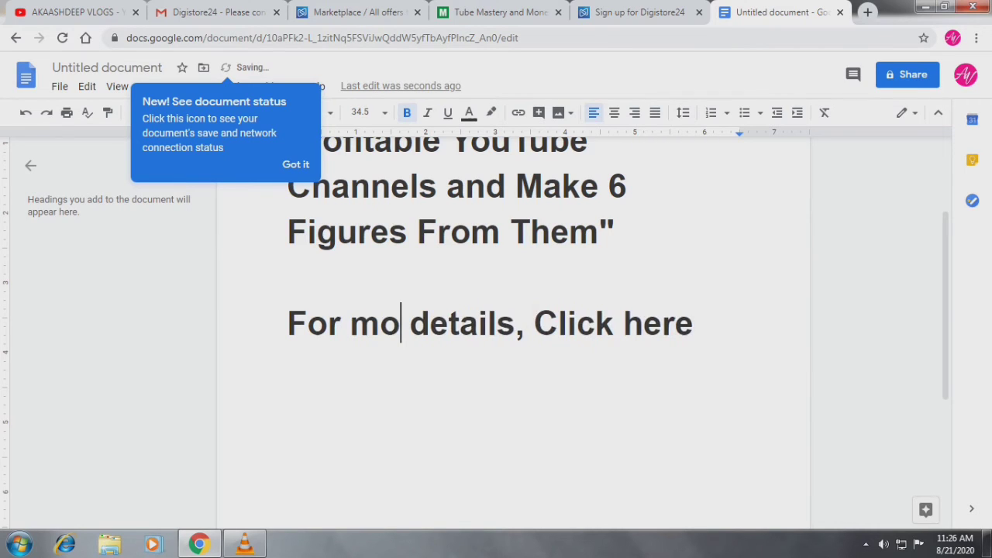
key(BackSpace)
text(re)
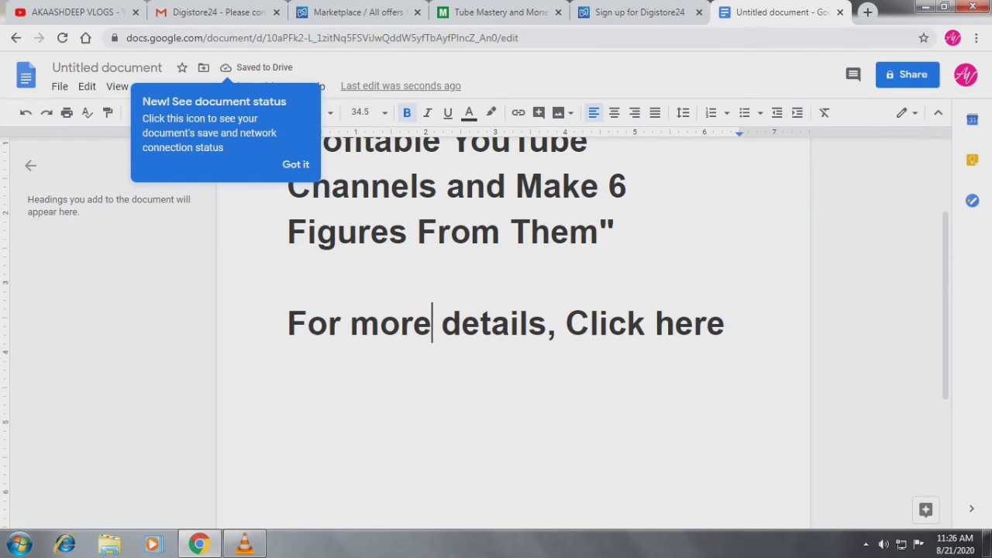
Step: Copy the Digistore24 promolink from the Marketplace success dialog and return to the document
click(357, 12)
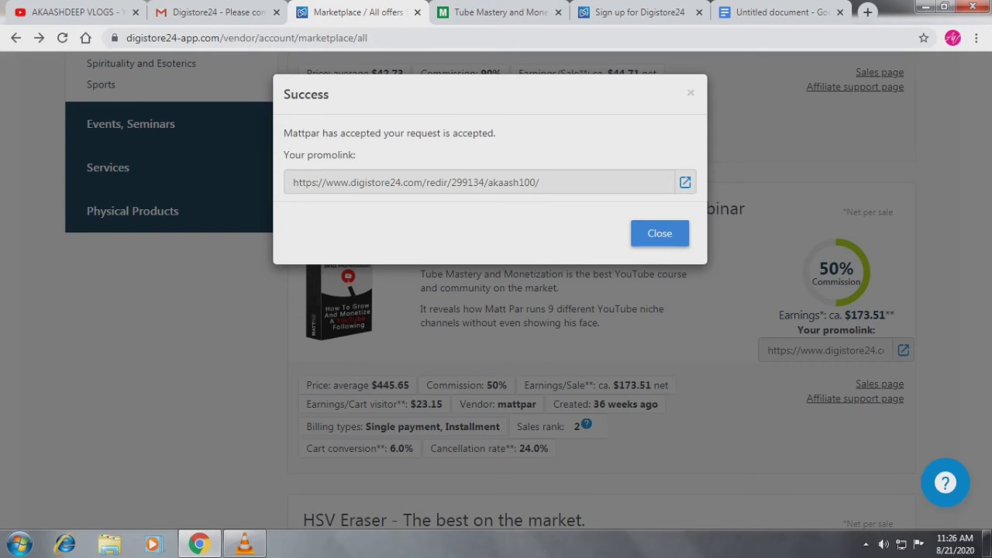
click(416, 182)
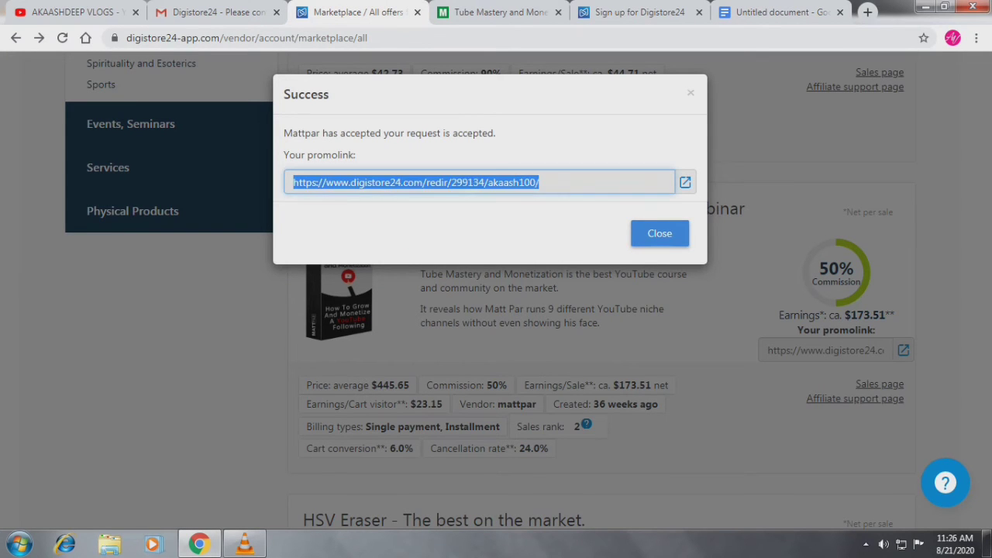
right_click(341, 183)
click(368, 192)
click(775, 12)
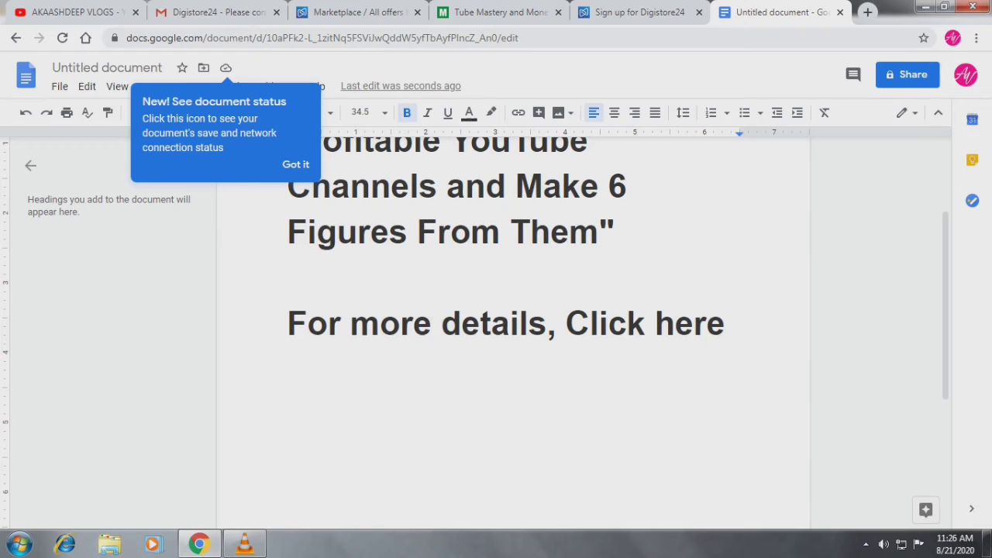
Step: Link the words 'Click here' to the pasted Digistore24 promolink via Insert link
drag(566, 324, 725, 323)
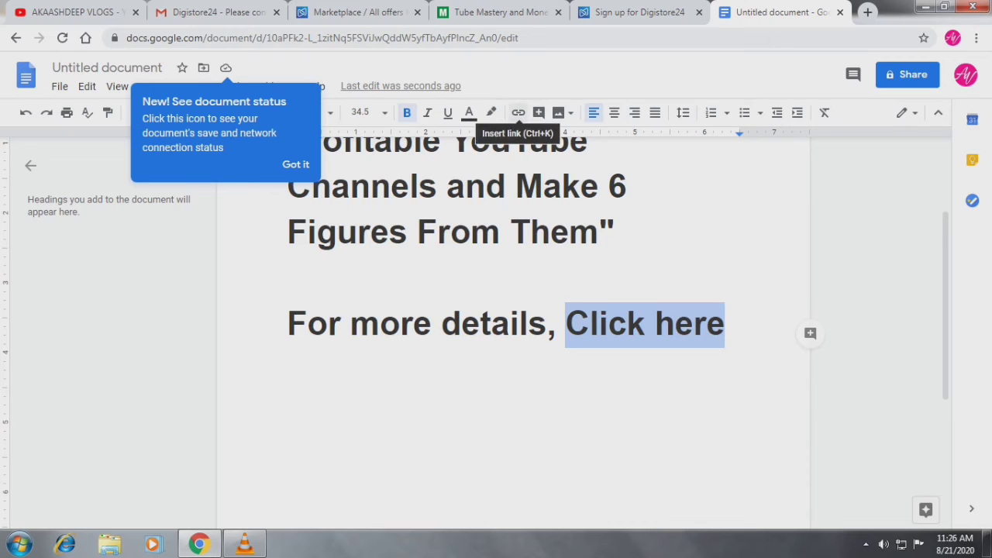
click(517, 112)
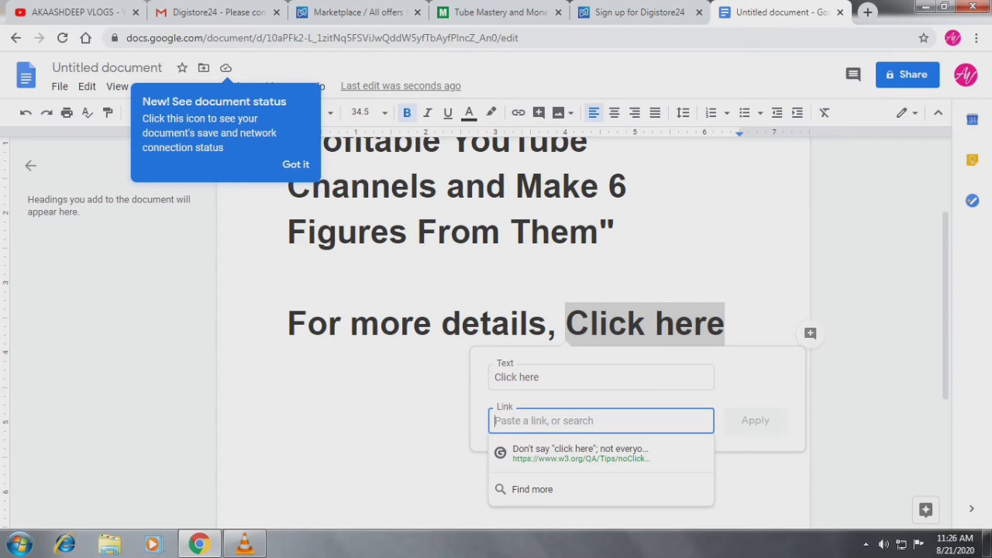
right_click(514, 418)
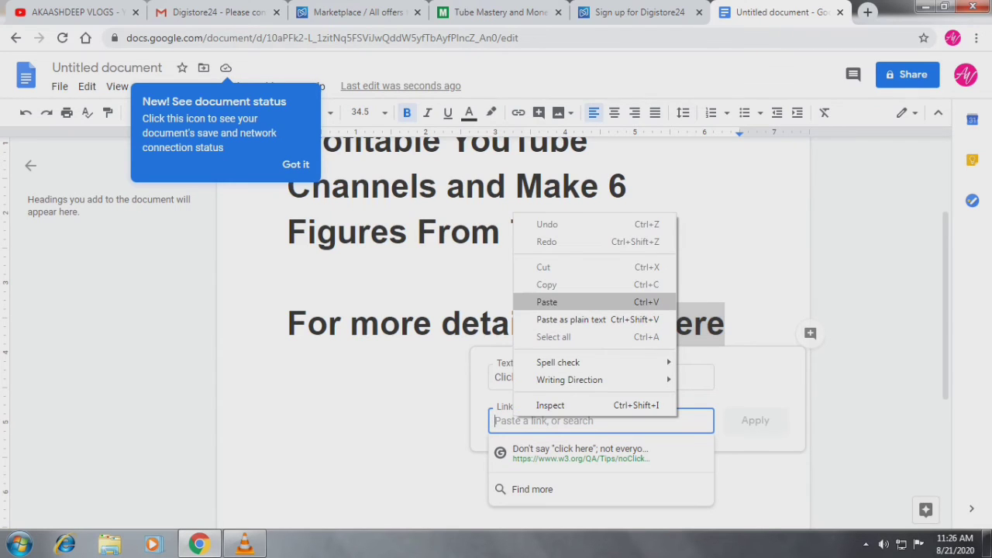
click(547, 301)
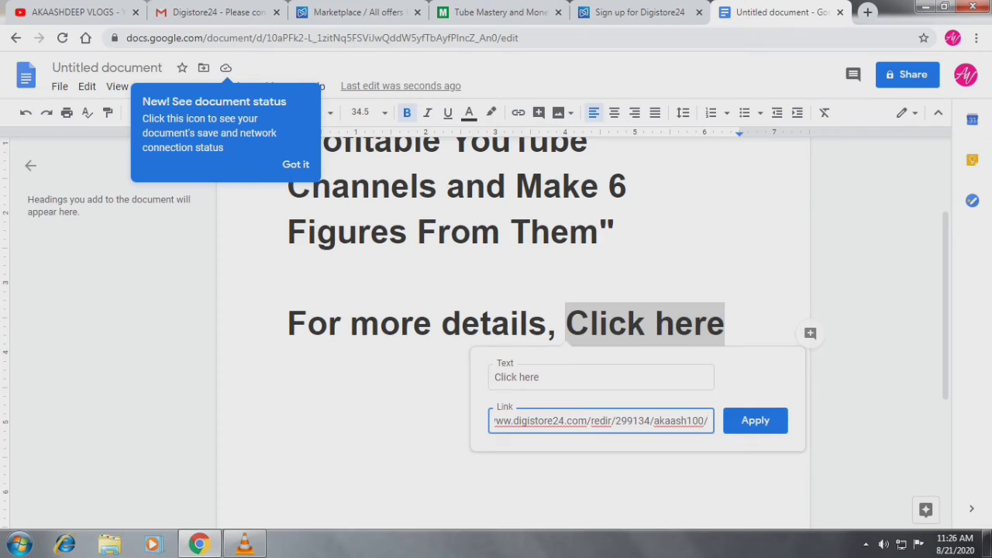
key(Return)
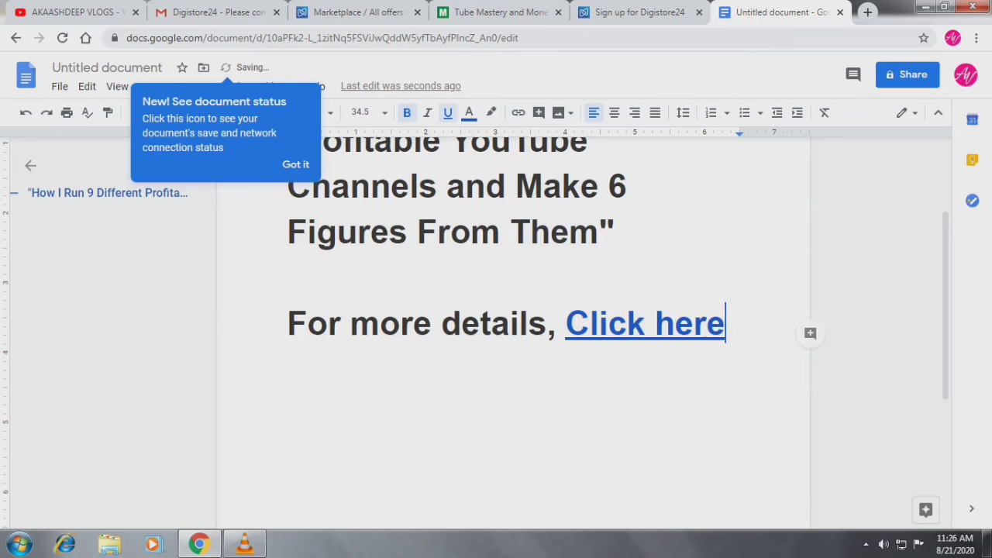
scroll(496, 310, down, 3)
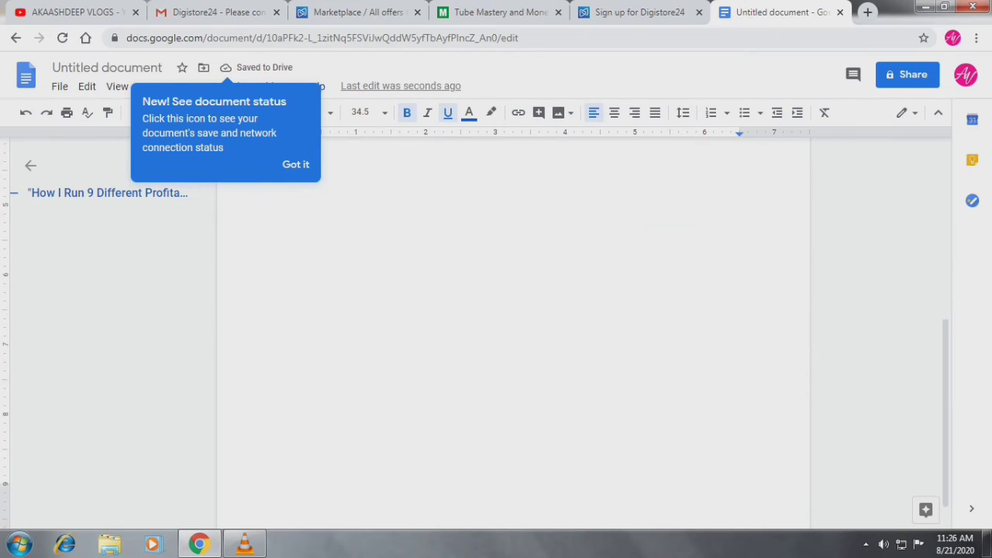
scroll(496, 310, up, 3)
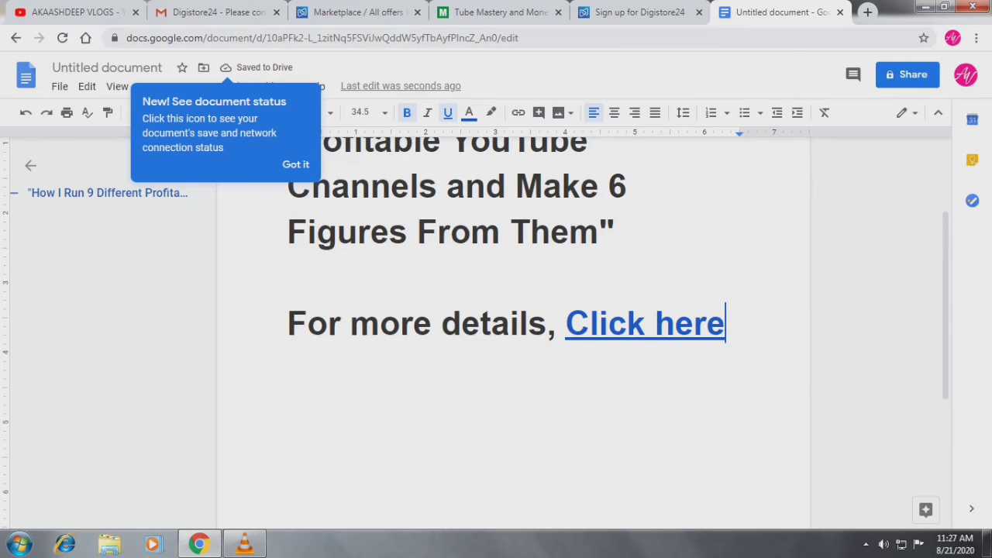
scroll(496, 311, up, 1)
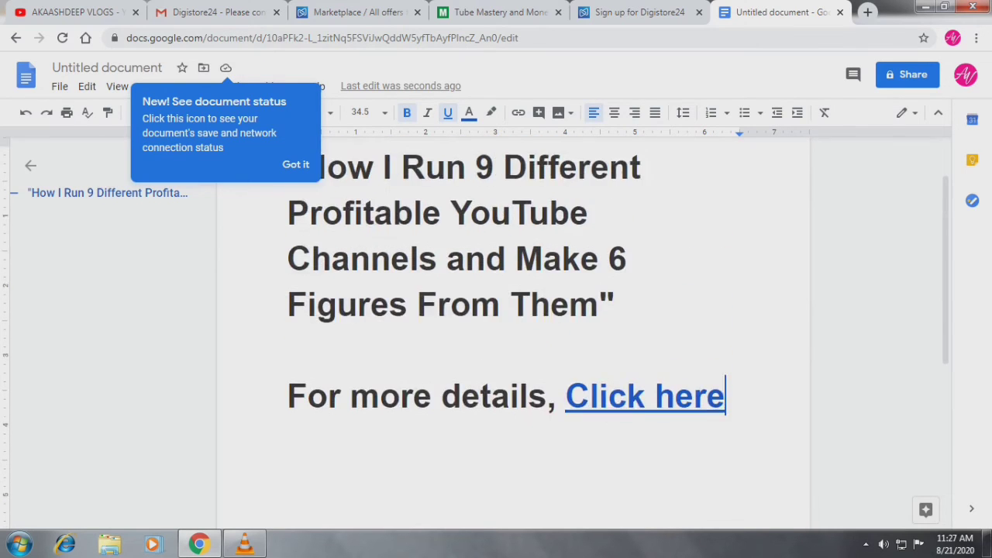
scroll(496, 310, up, 1)
scroll(496, 310, down, 1)
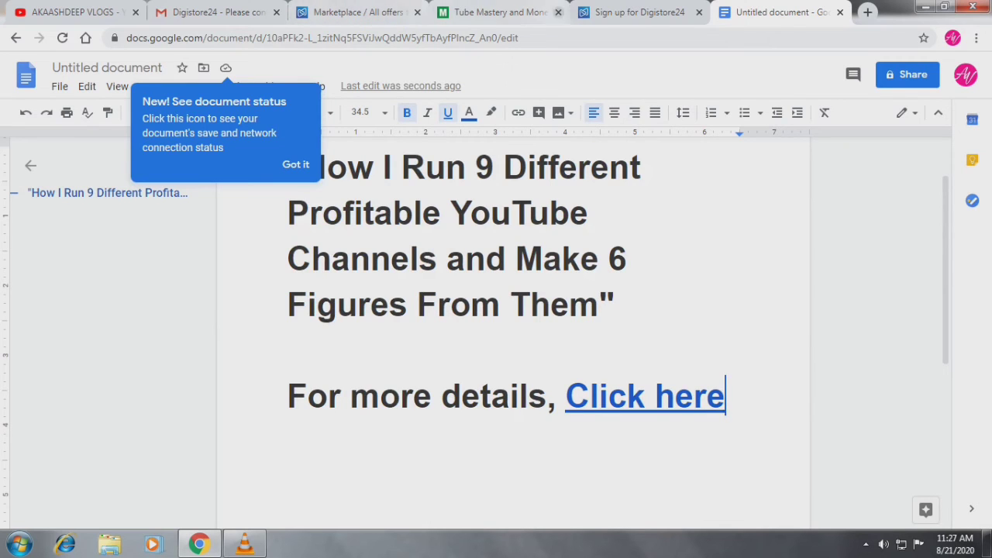
click(534, 11)
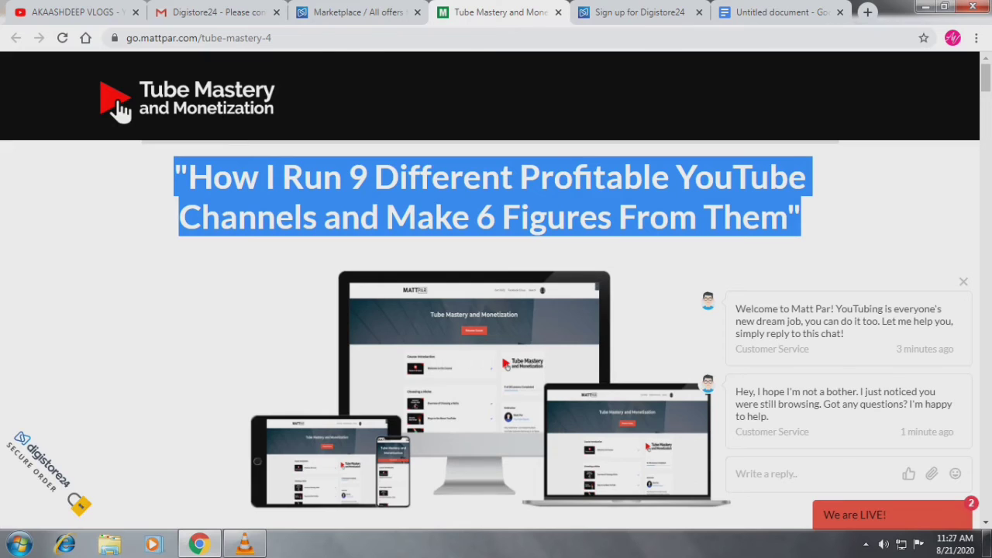
Step: Copy the Tube Mastery product mockup image and return to the Untitled document
right_click(424, 365)
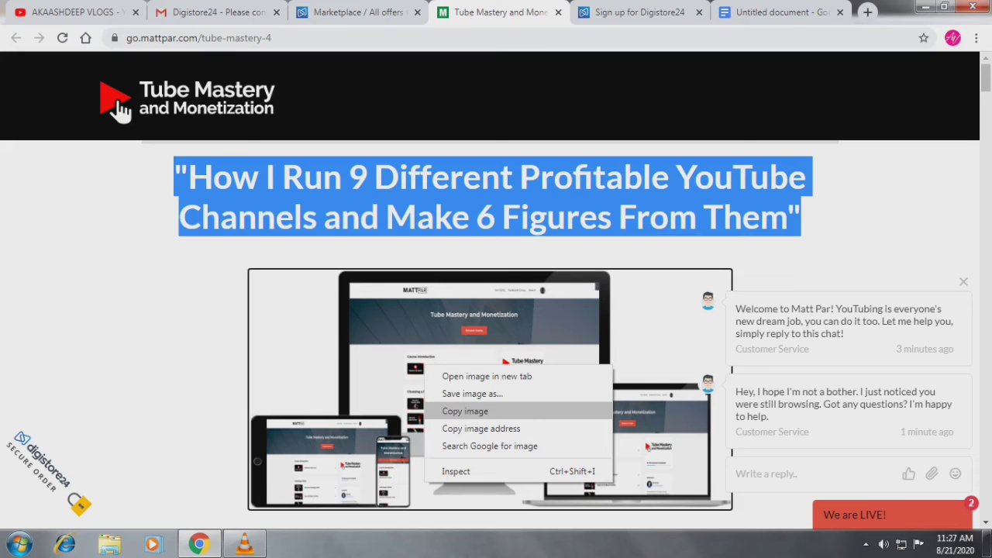
click(465, 410)
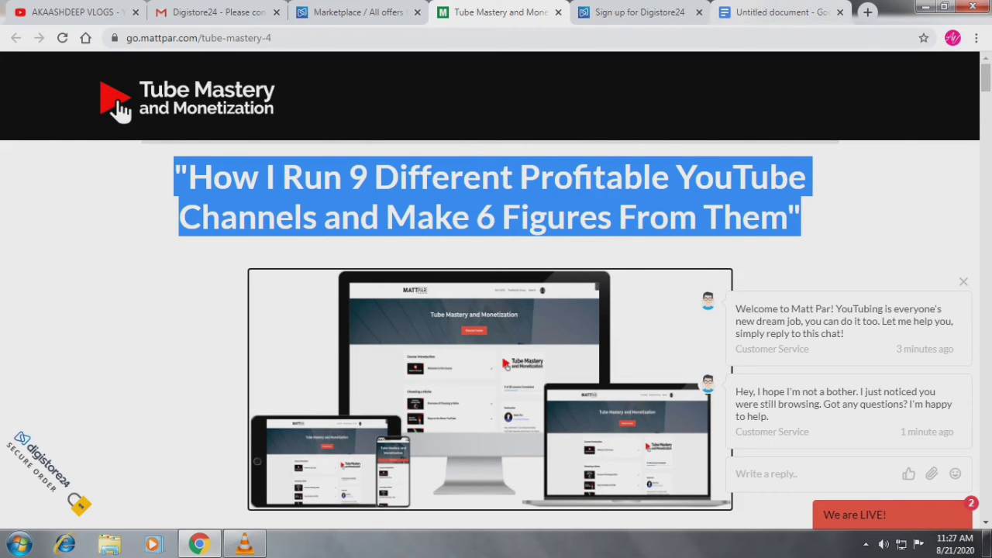
click(775, 12)
Step: Paste the mockup image on a new line below the headline, leaving an empty line above it
click(616, 304)
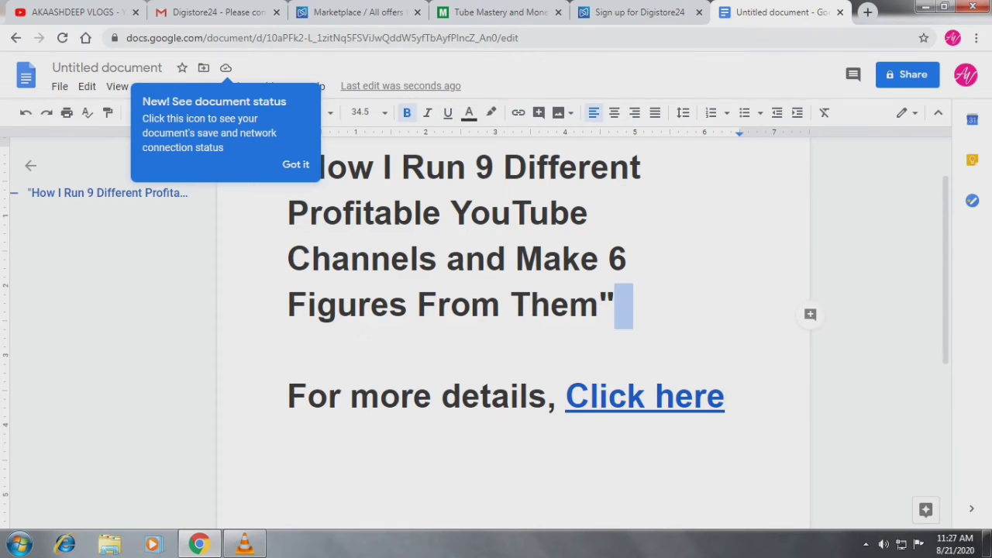
key(Return)
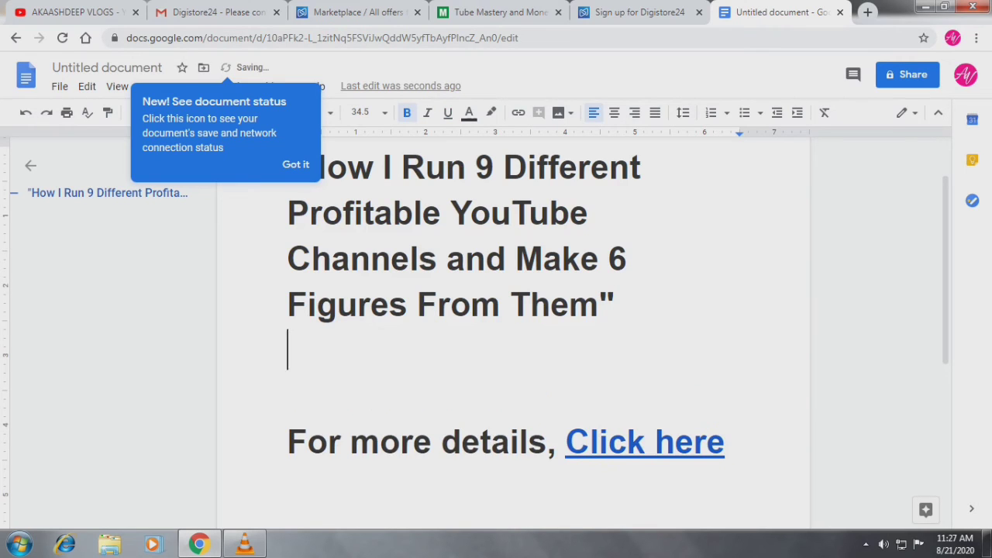
right_click(294, 336)
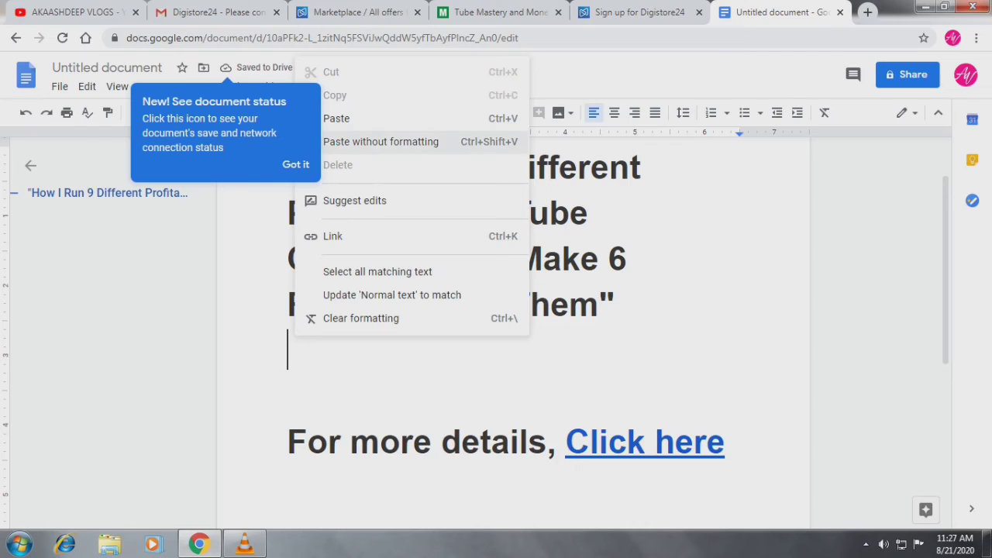
click(336, 118)
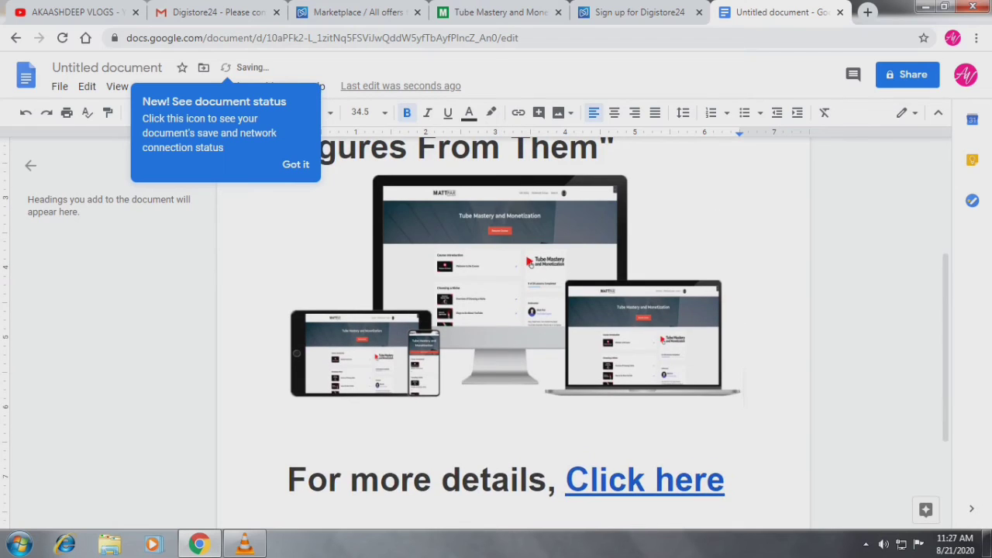
key(Up)
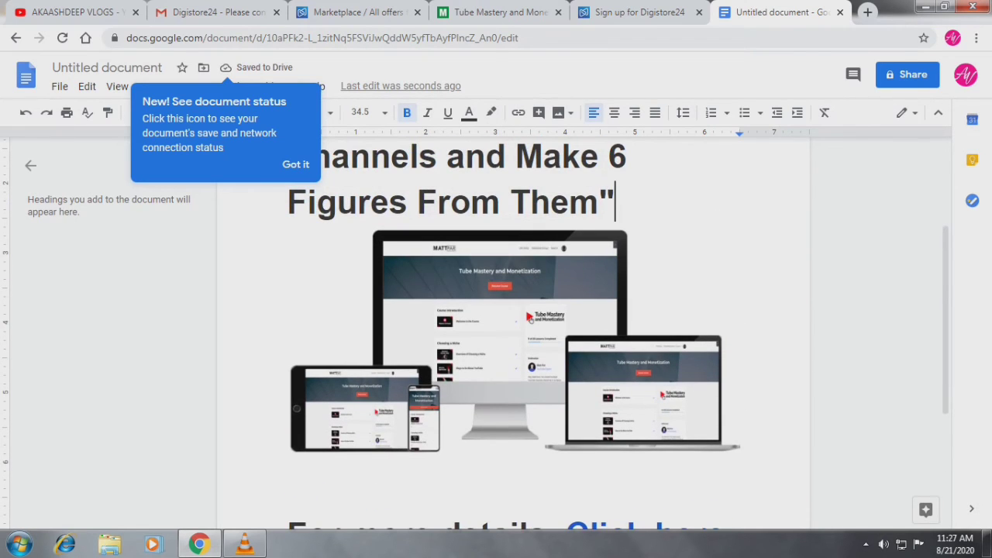
key(Return)
scroll(514, 318, down, 2)
scroll(514, 317, down, 2)
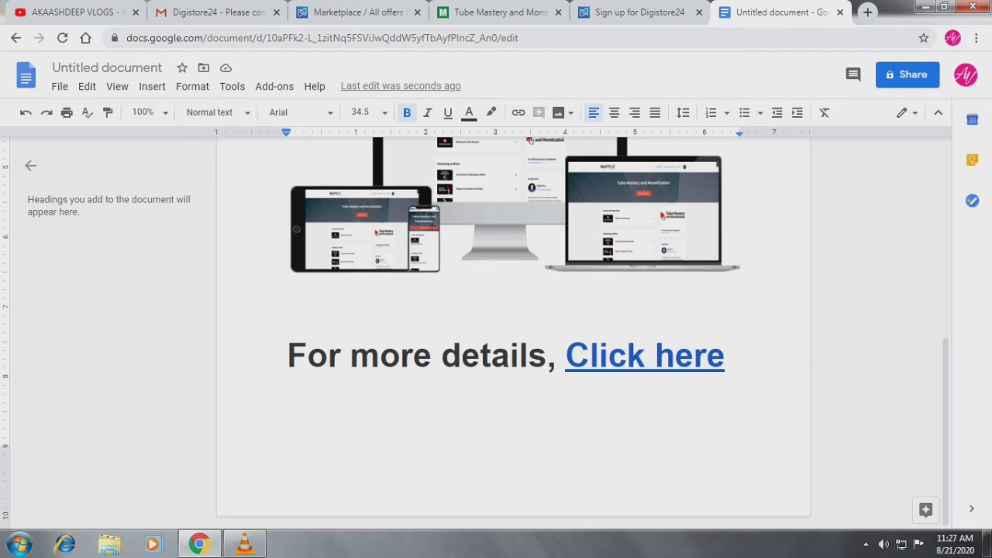
Step: Name the document after its headline 'How I Run 9 Different…' when sharing
click(59, 86)
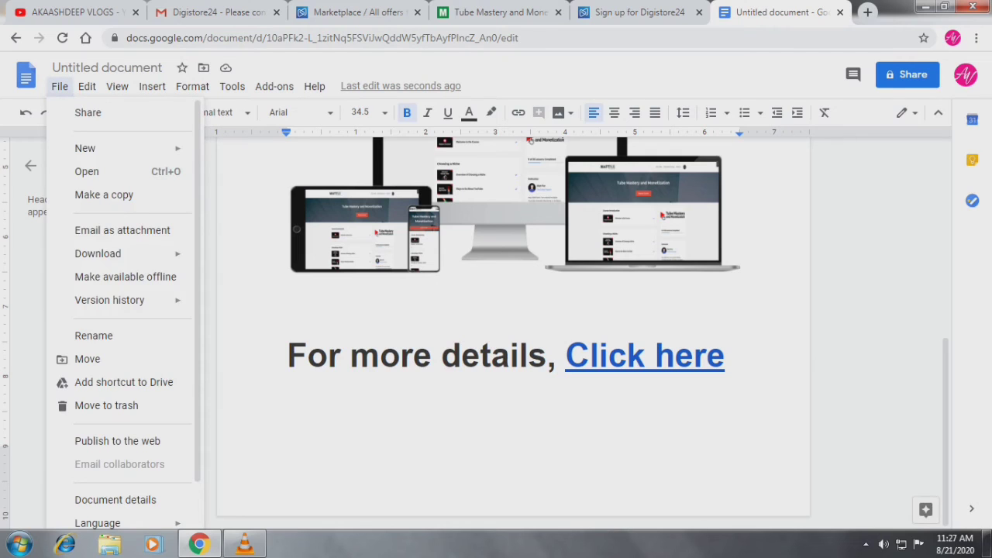
click(88, 112)
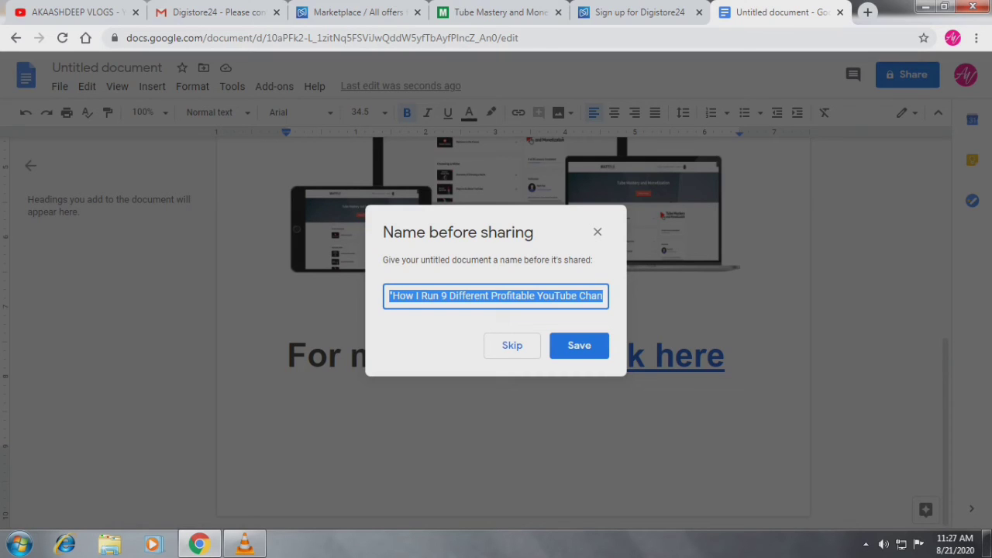
key(Return)
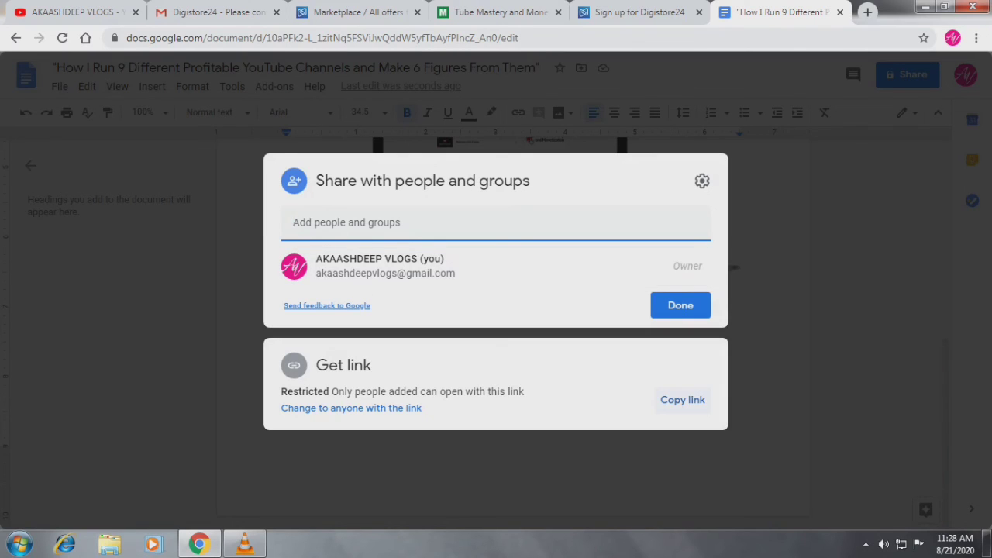
Step: Copy the document's share link and close the Share dialog
click(682, 399)
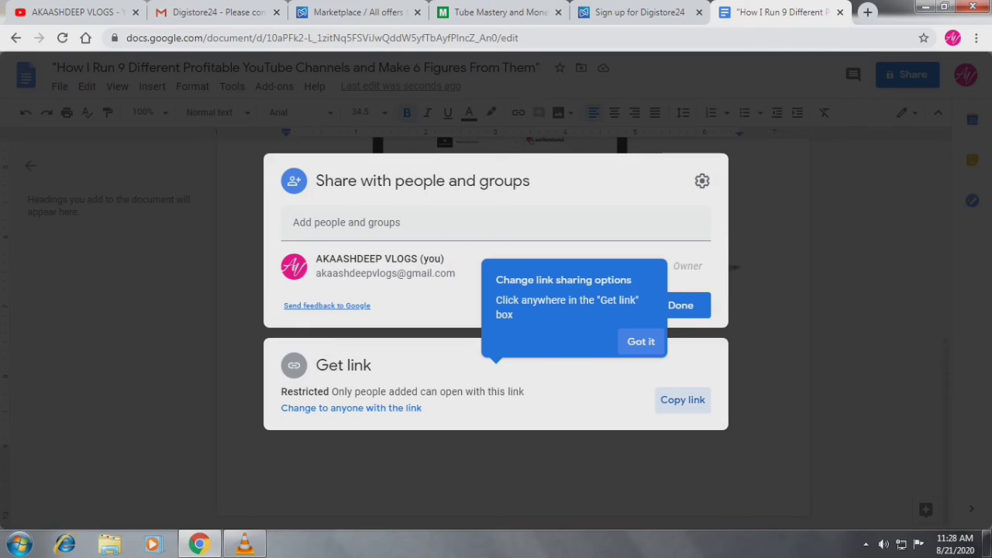
click(641, 341)
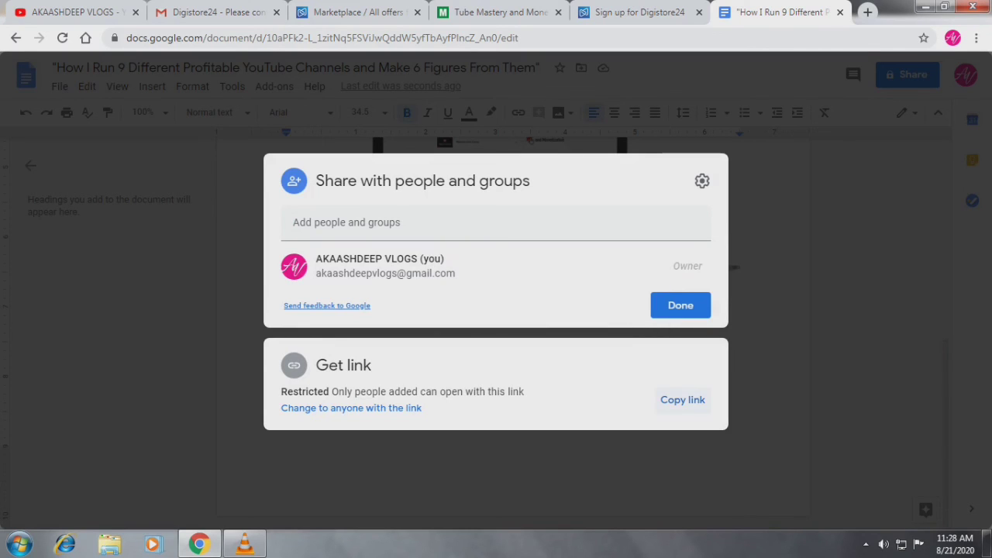
click(682, 399)
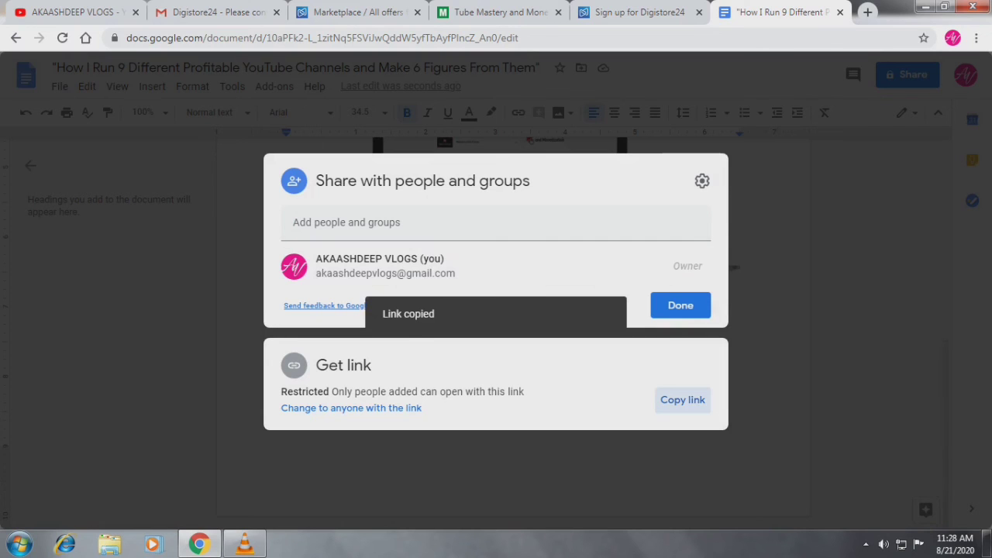
key(Escape)
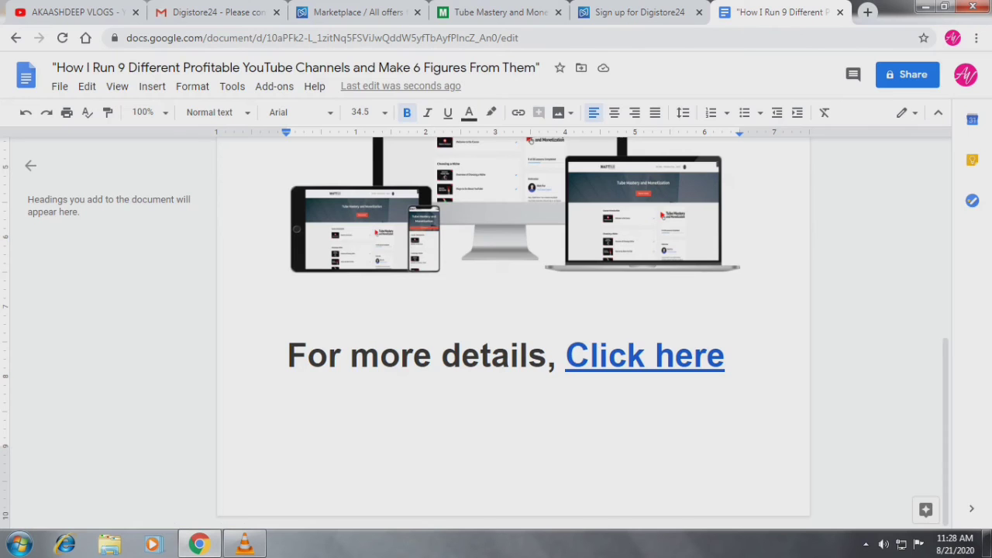